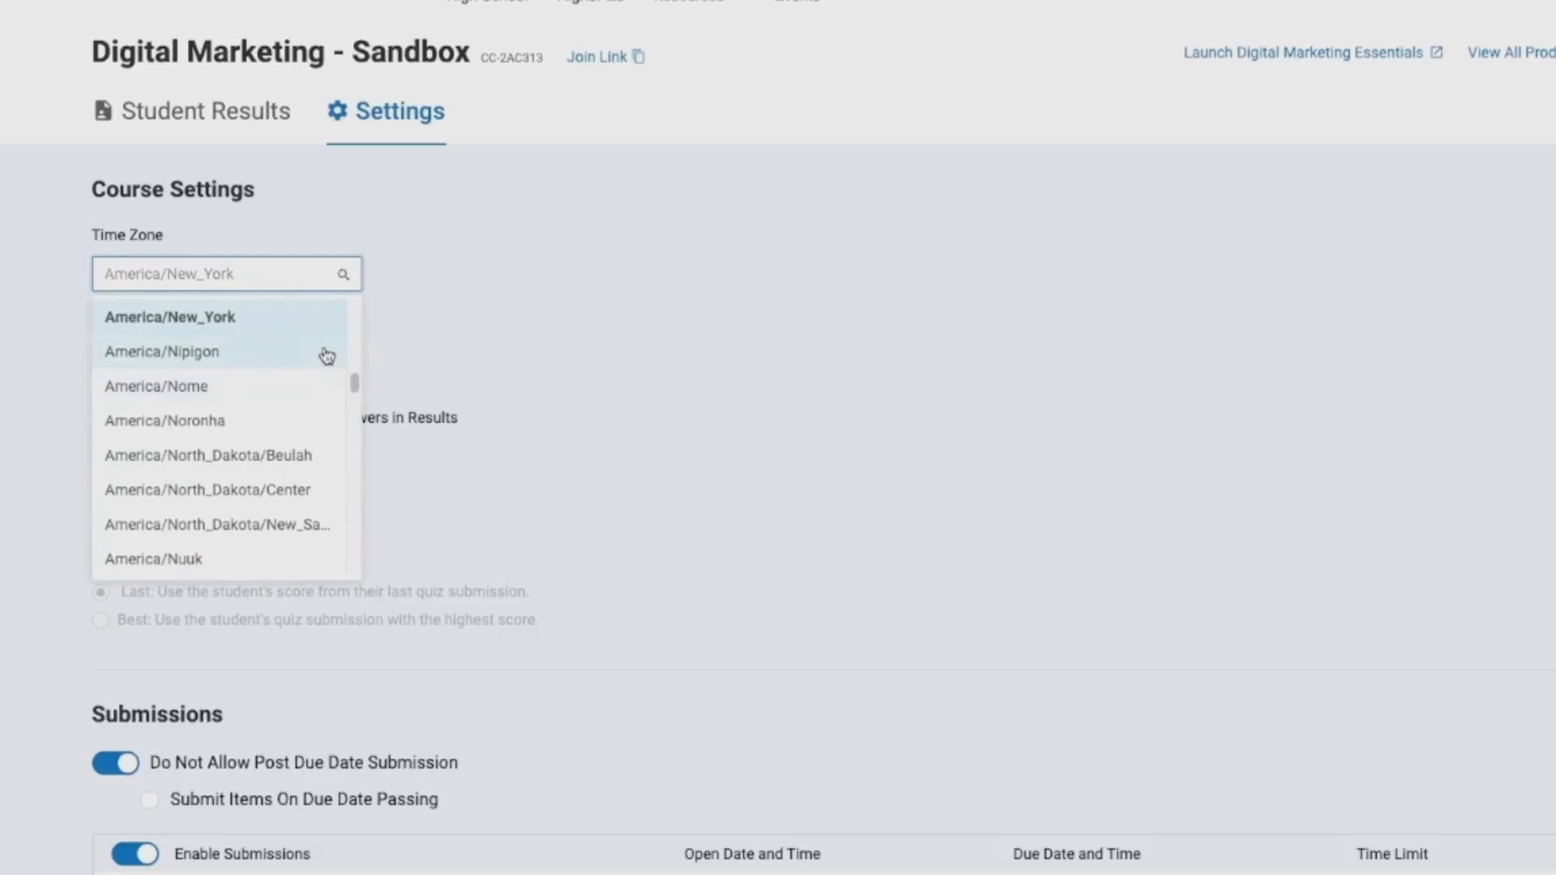
# - Review the time zone and student score display choices in the Digital Marketing Essentials course settings
pyautogui.click(415, 314)
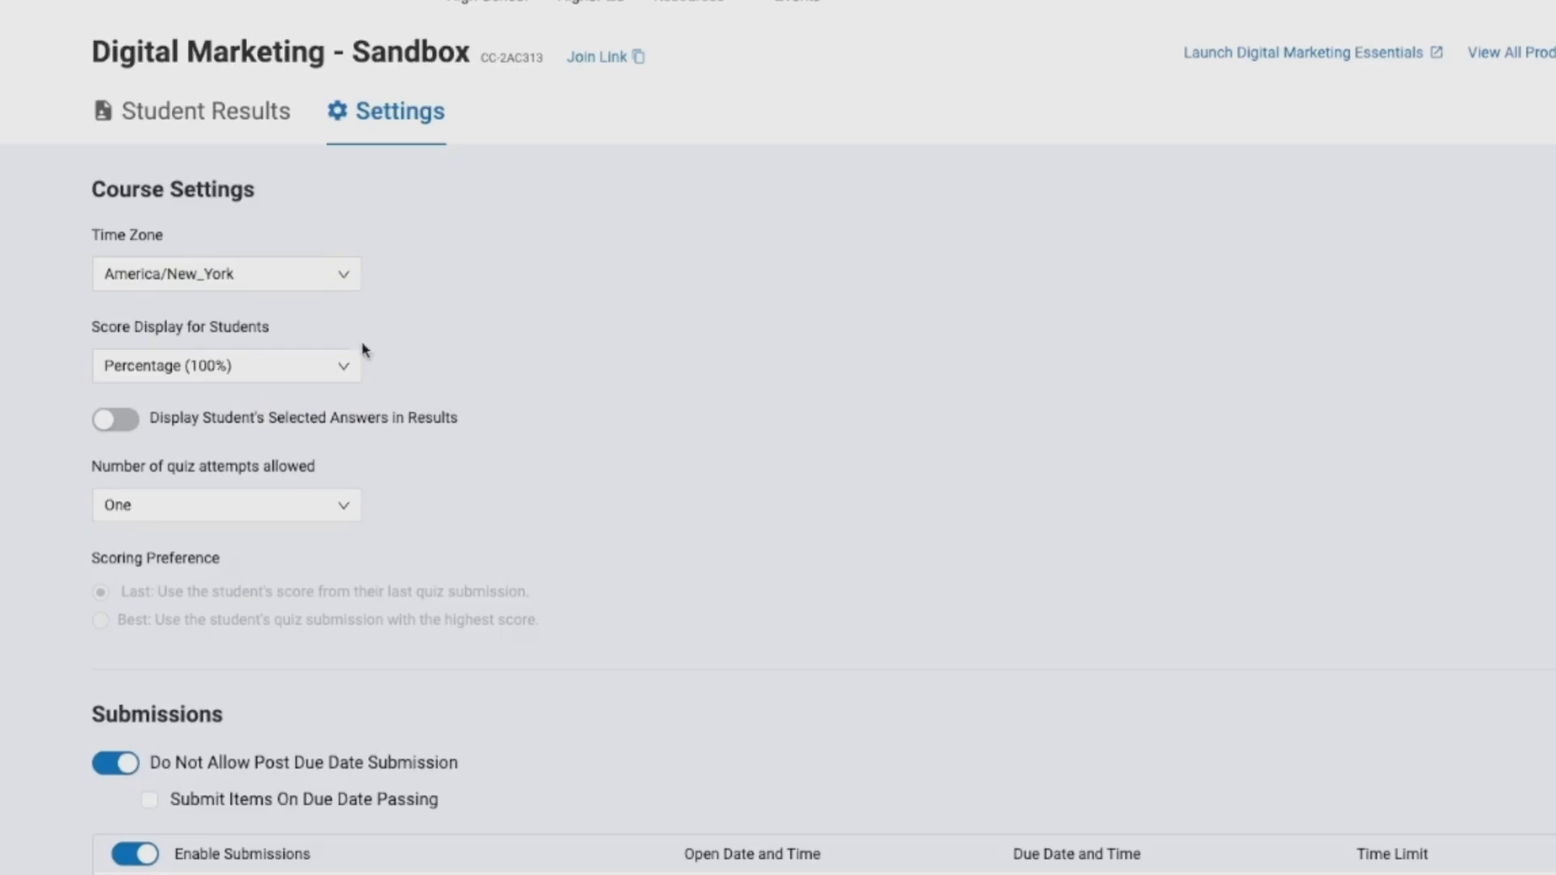
pyautogui.click(345, 366)
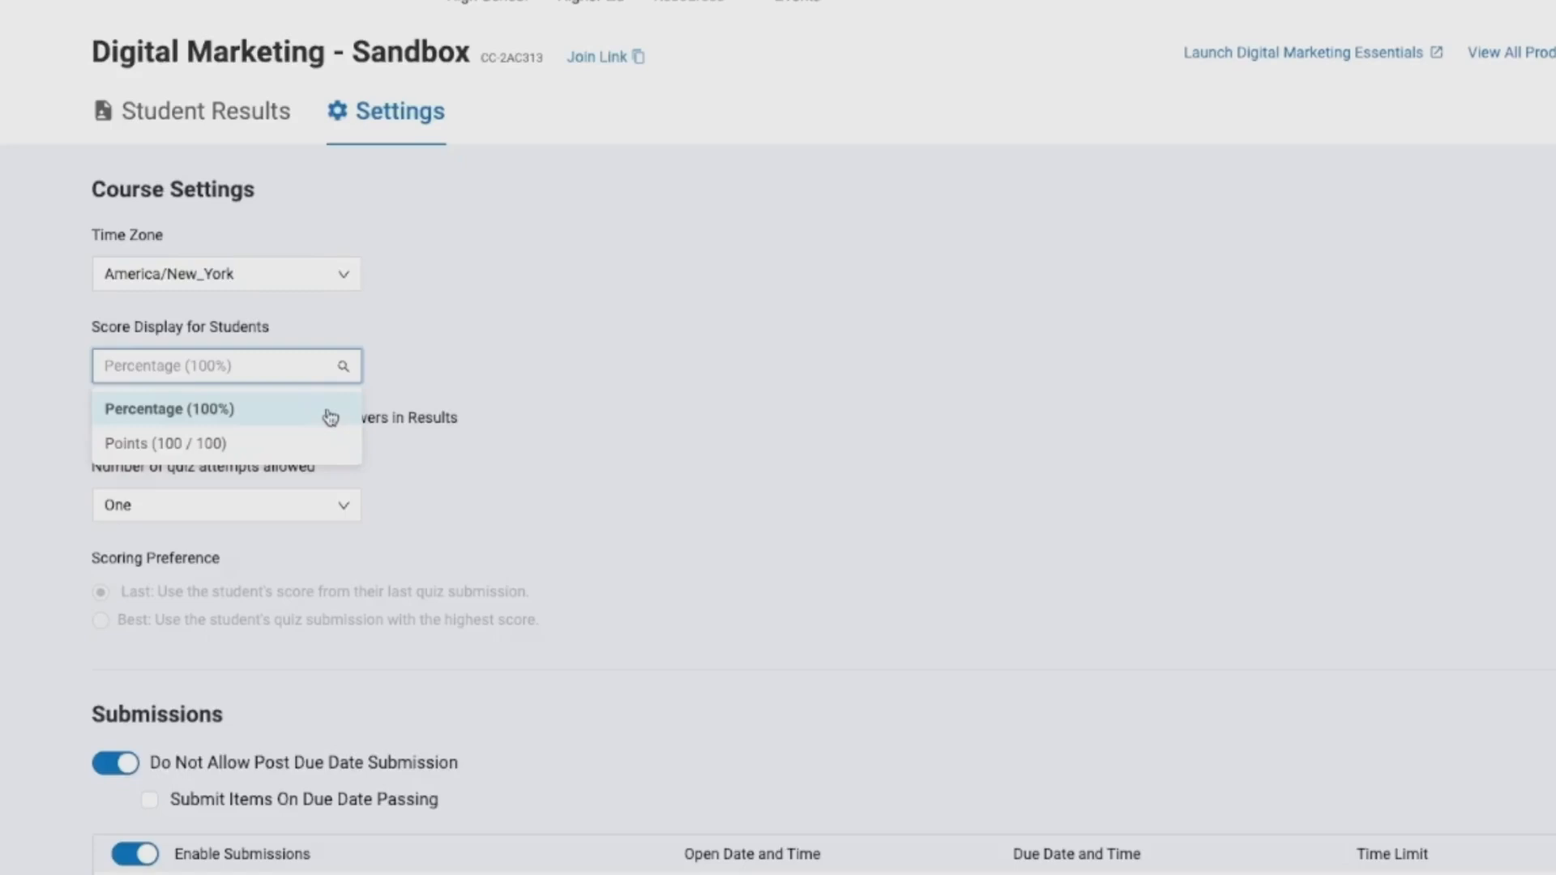
pyautogui.click(399, 381)
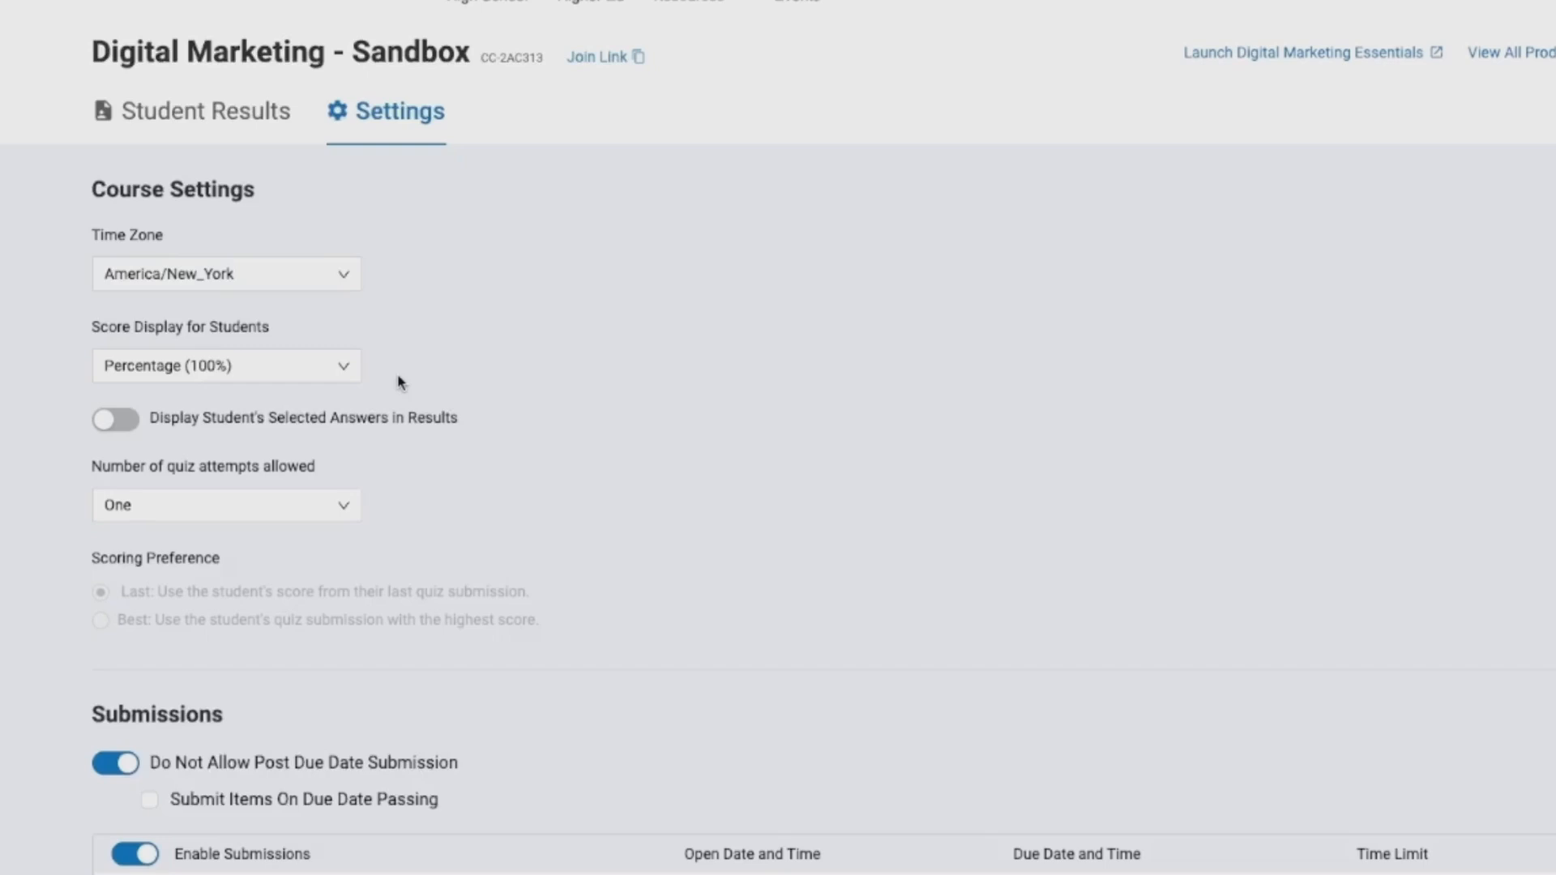
# - Enable displaying students' selected answers in results and allow two quiz attempts, scored by the best submission
pyautogui.click(105, 430)
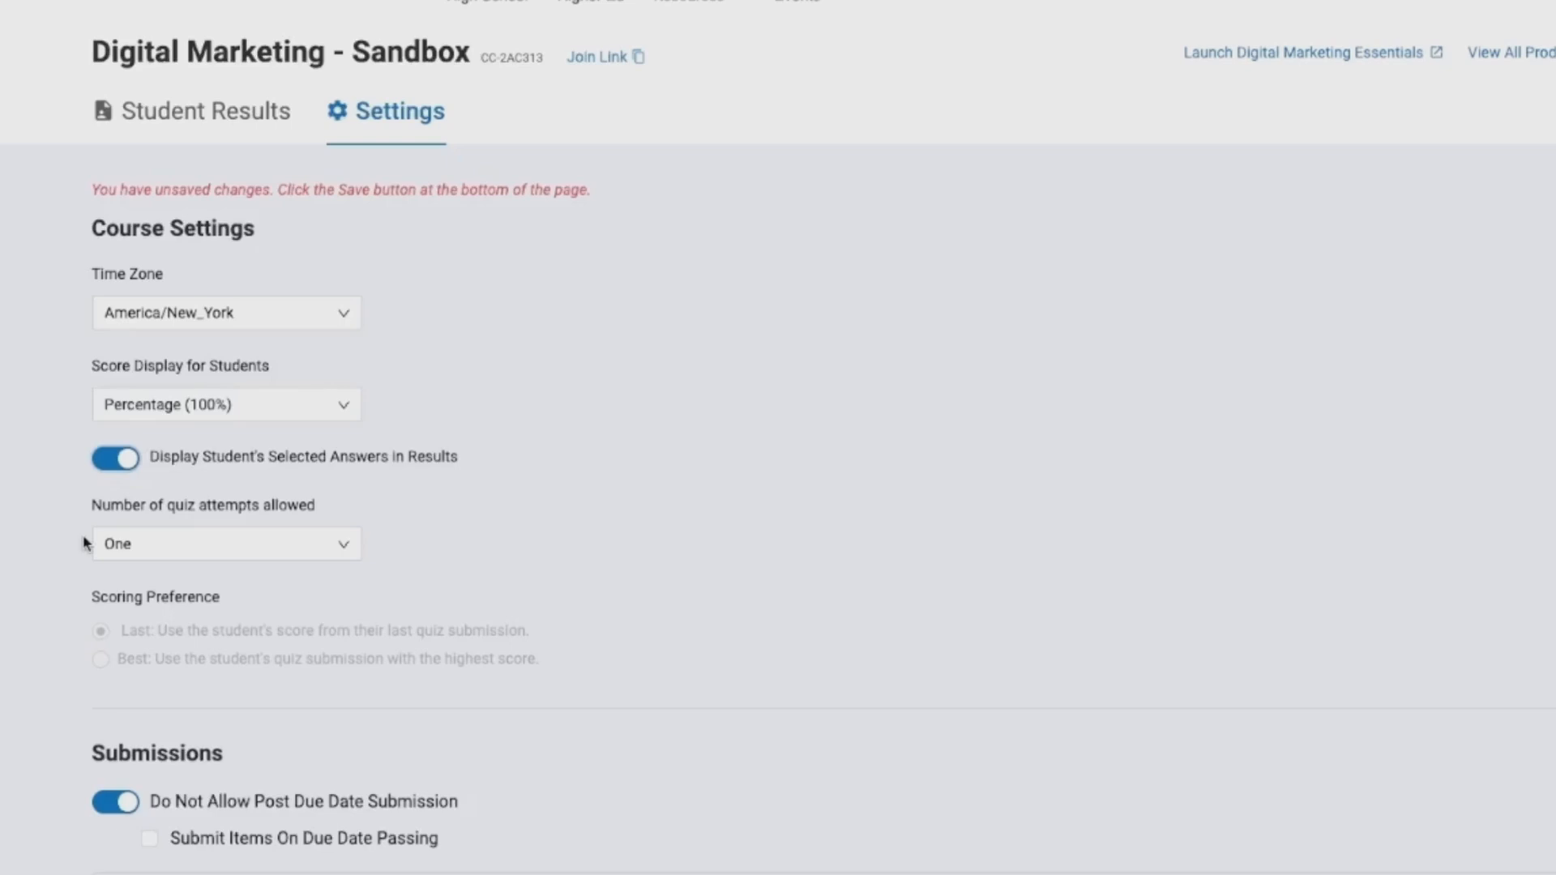
pyautogui.click(113, 543)
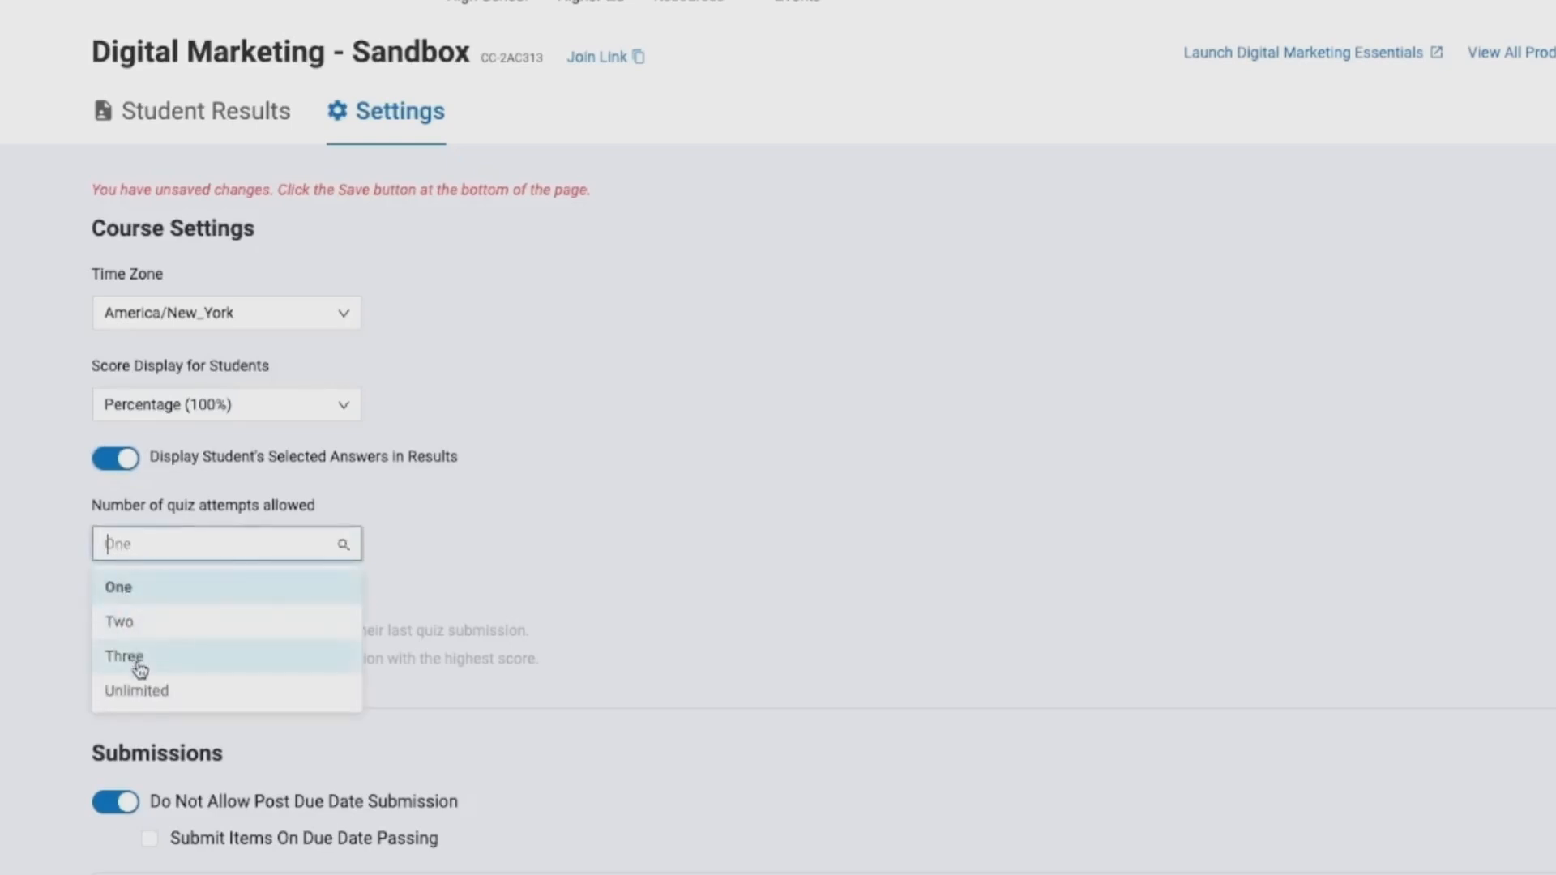
pyautogui.click(139, 625)
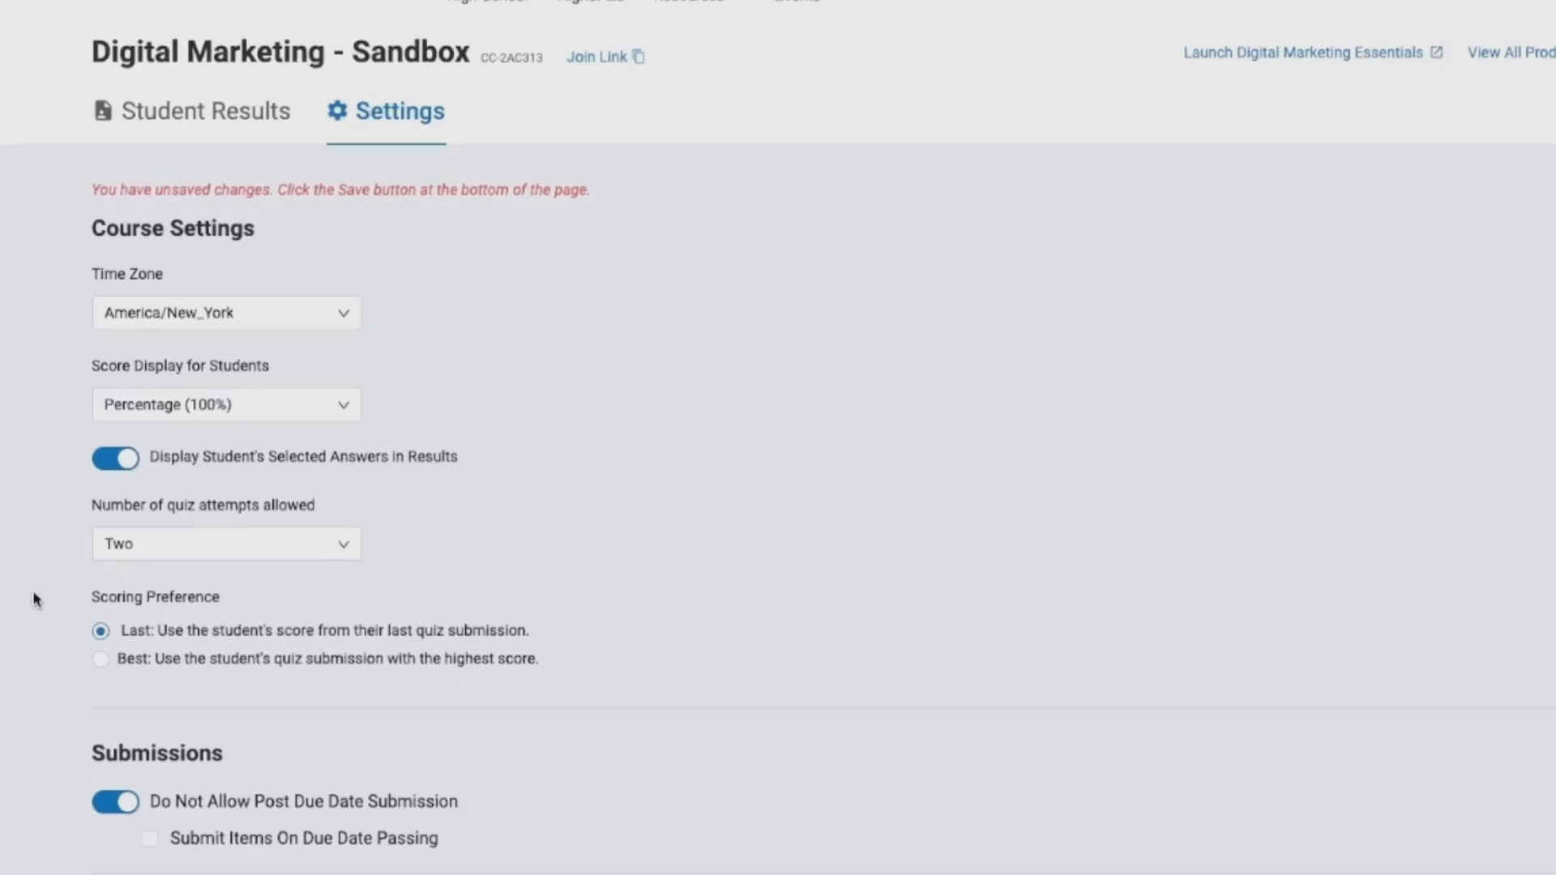
pyautogui.click(95, 666)
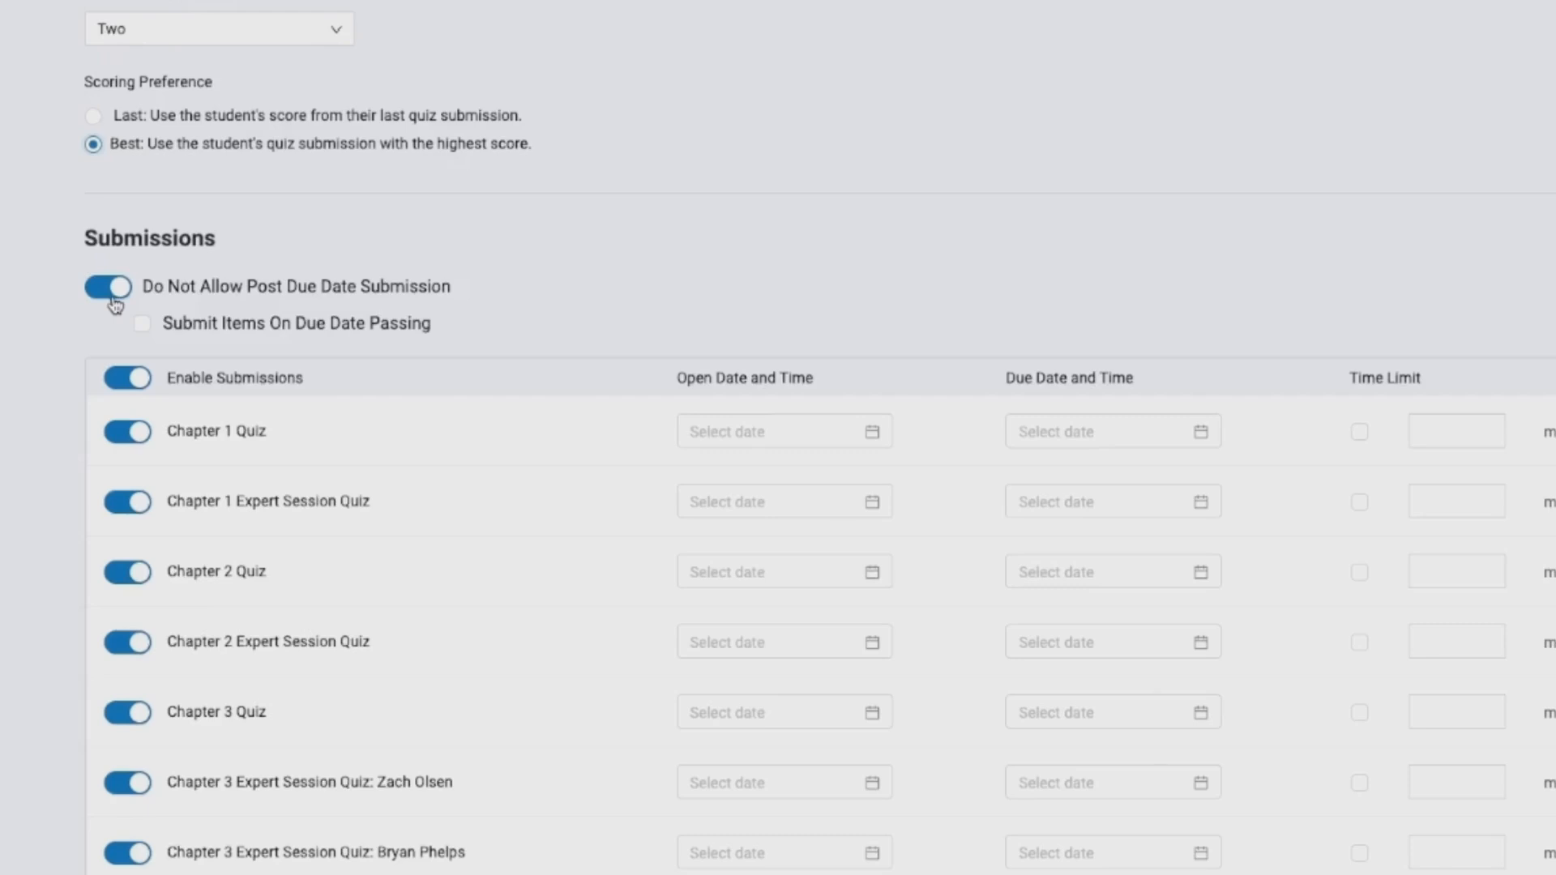
# - Set the Chapter 1 Quiz to open 12/24/23 11:59 PM and be due 12/31/23 11:59 PM, with post due date submissions disallowed
pyautogui.click(114, 291)
pyautogui.click(113, 292)
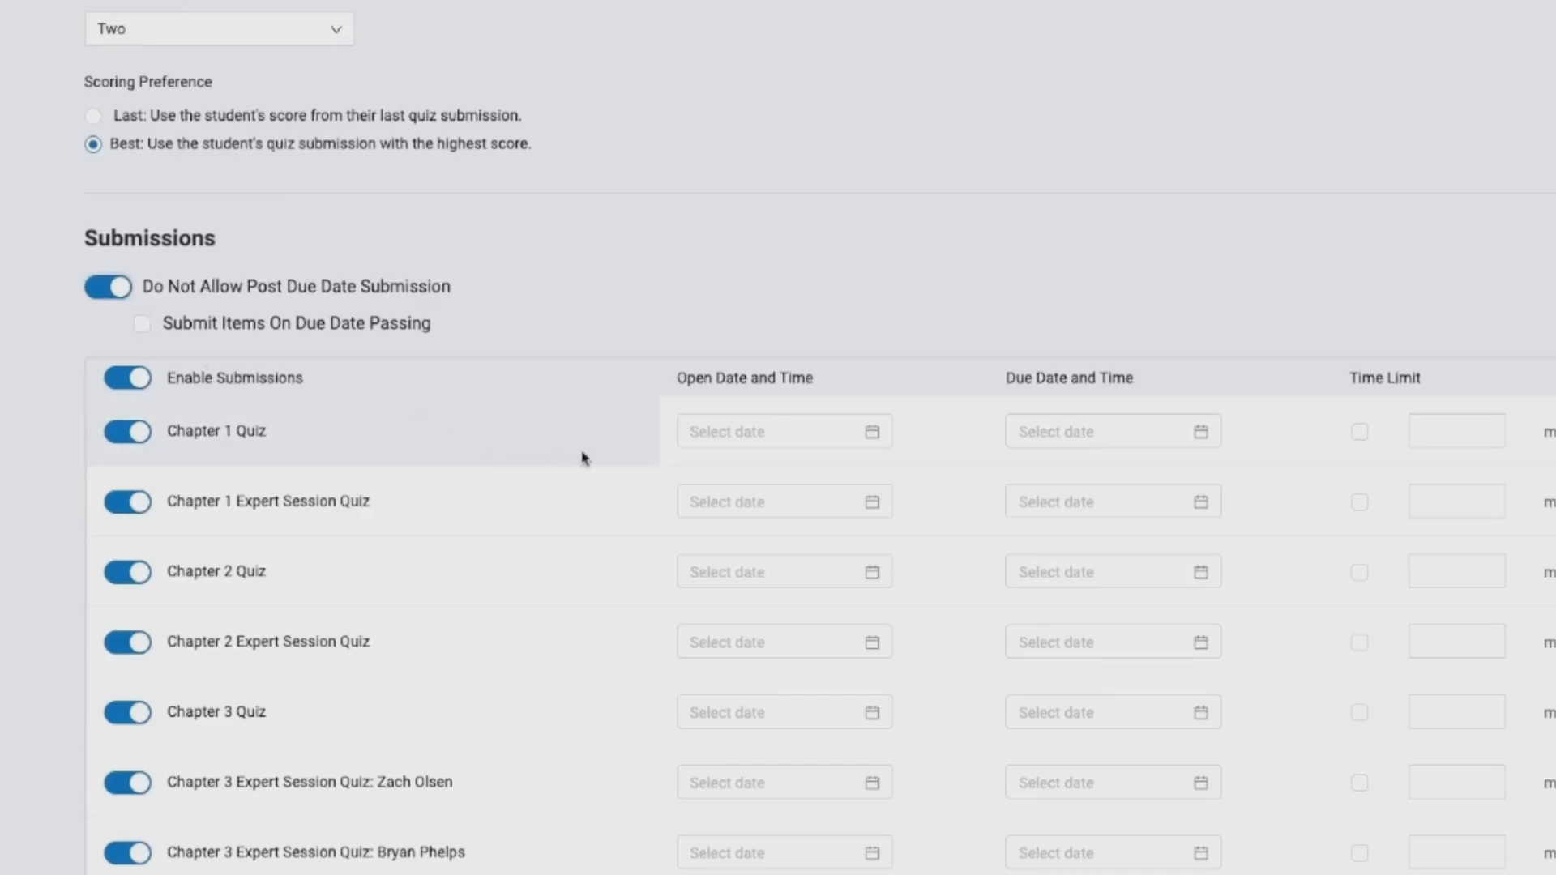
pyautogui.click(721, 439)
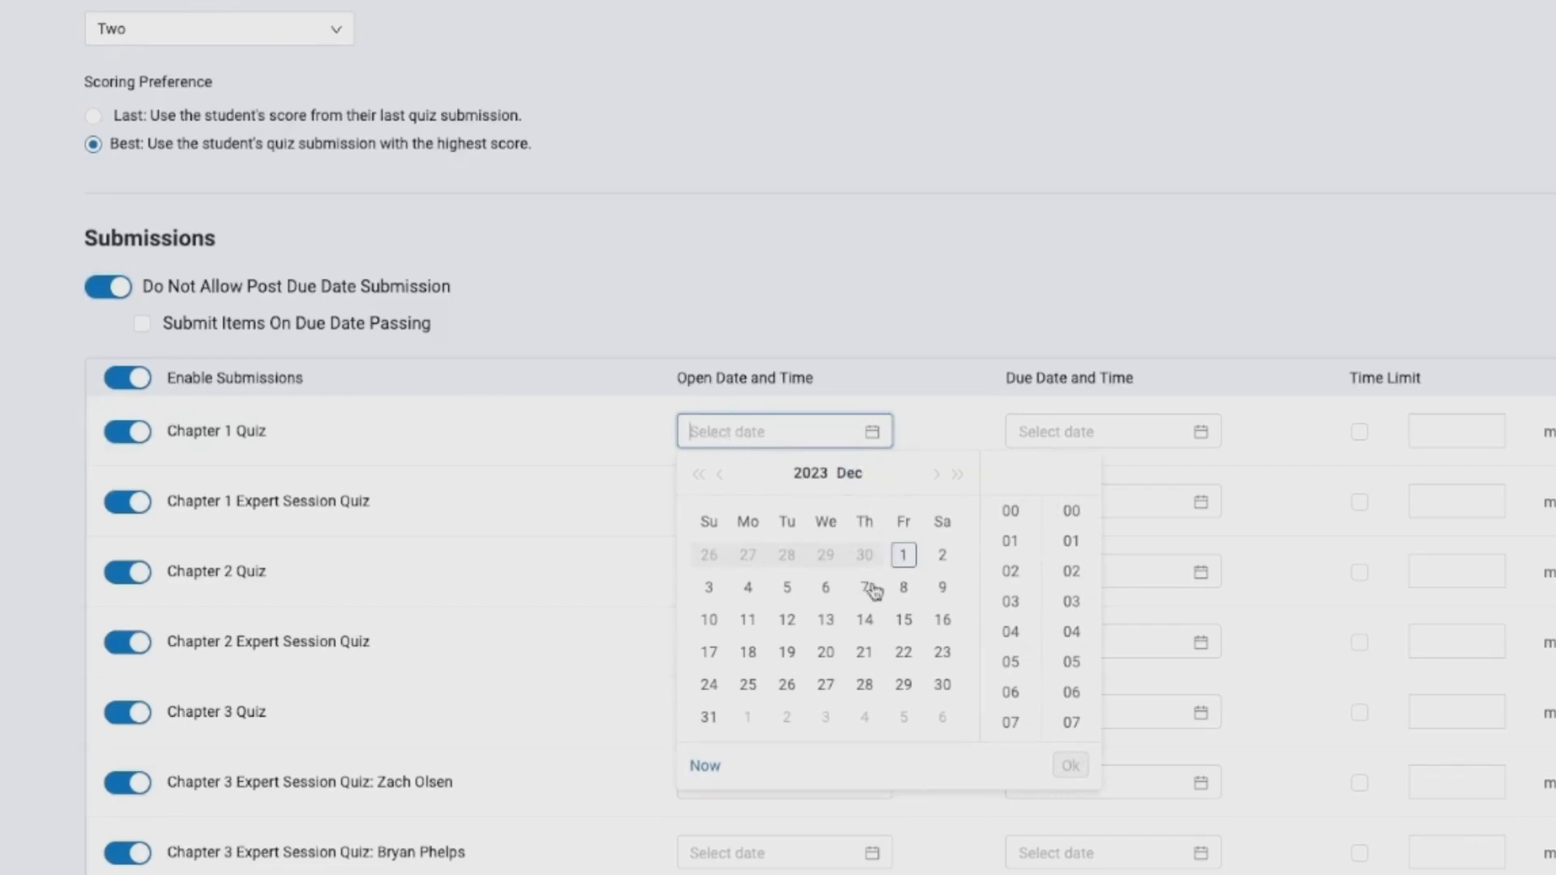
pyautogui.click(708, 686)
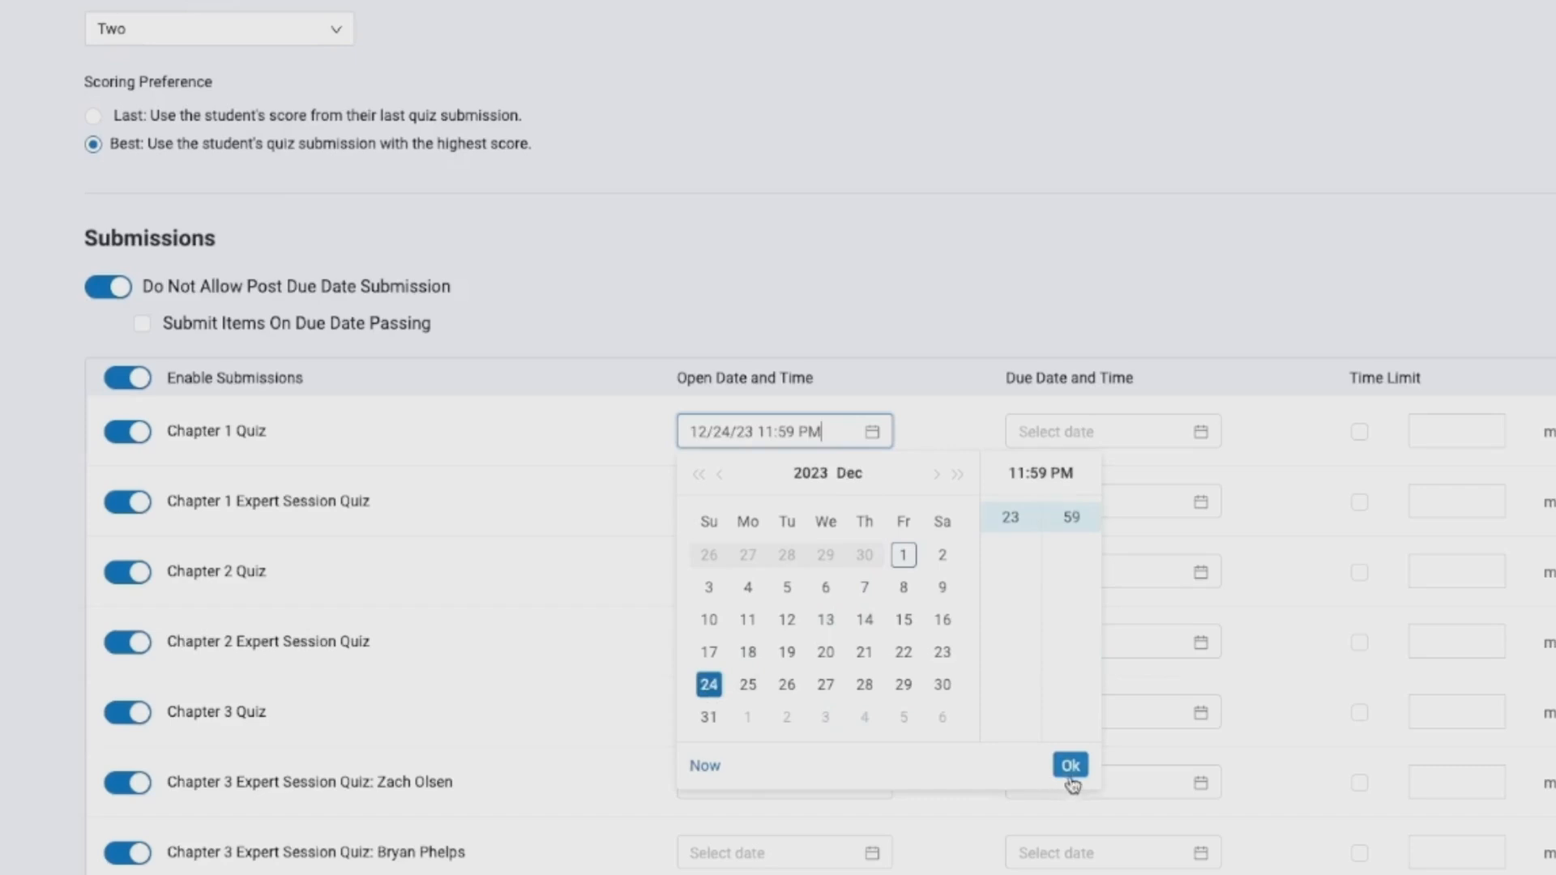
pyautogui.click(1071, 766)
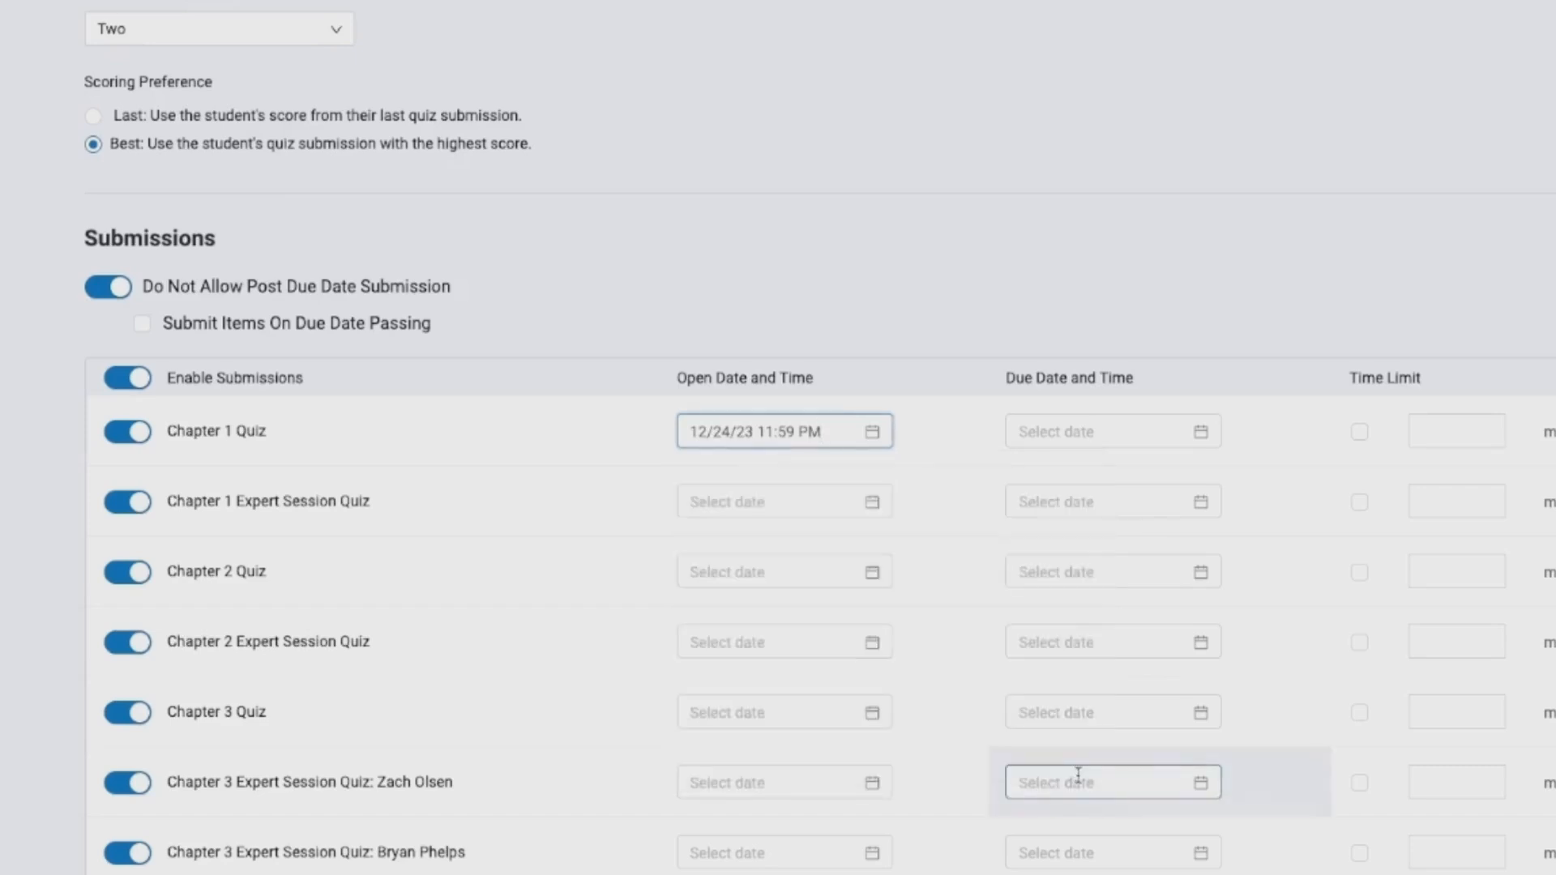
pyautogui.click(1116, 435)
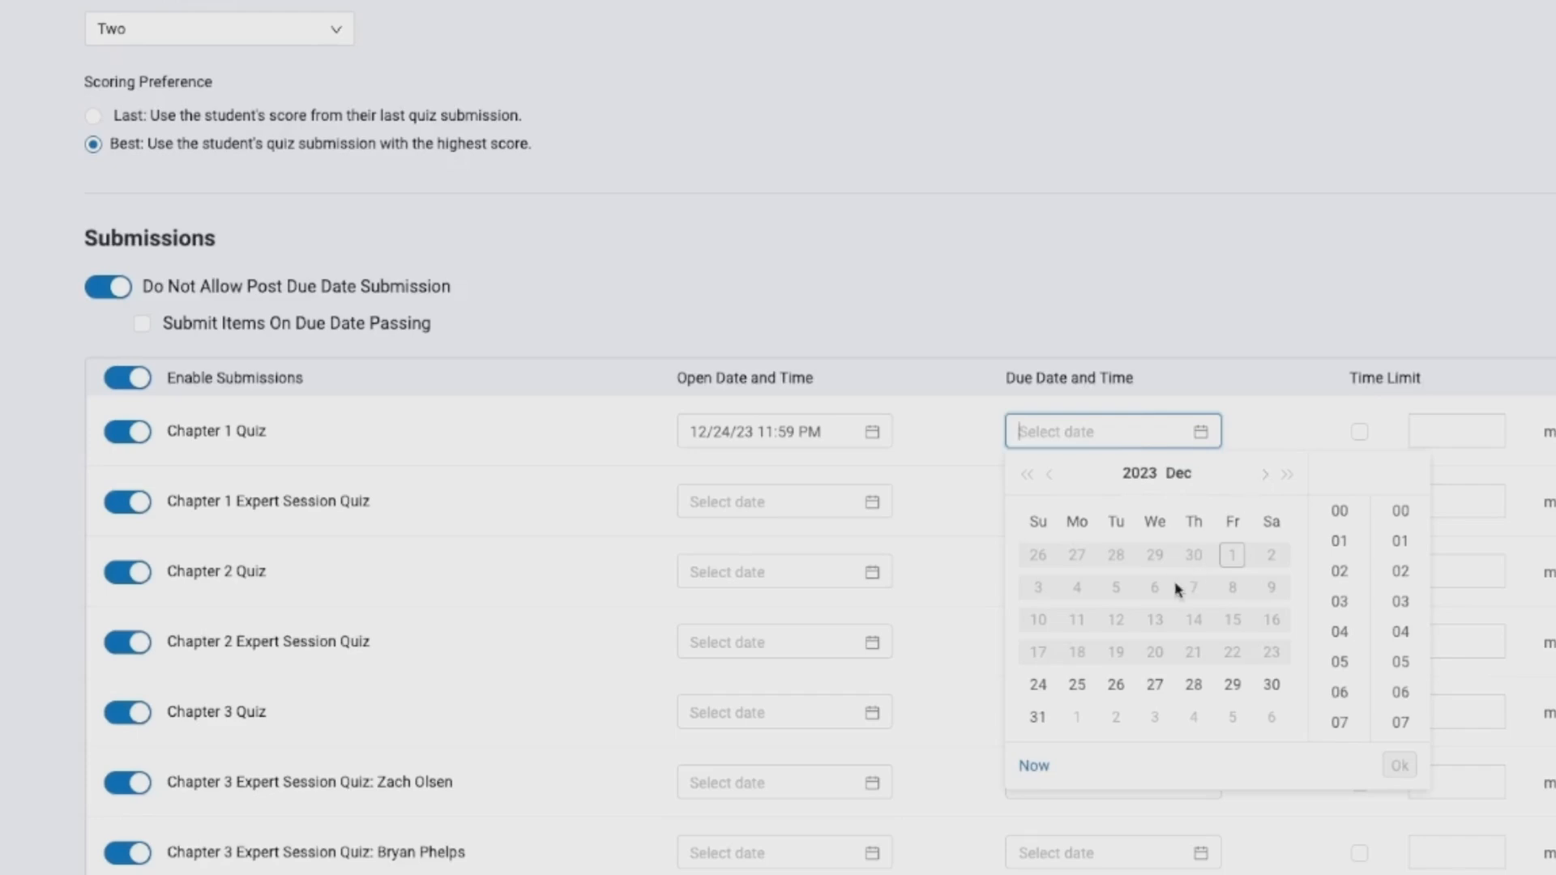
pyautogui.click(1038, 719)
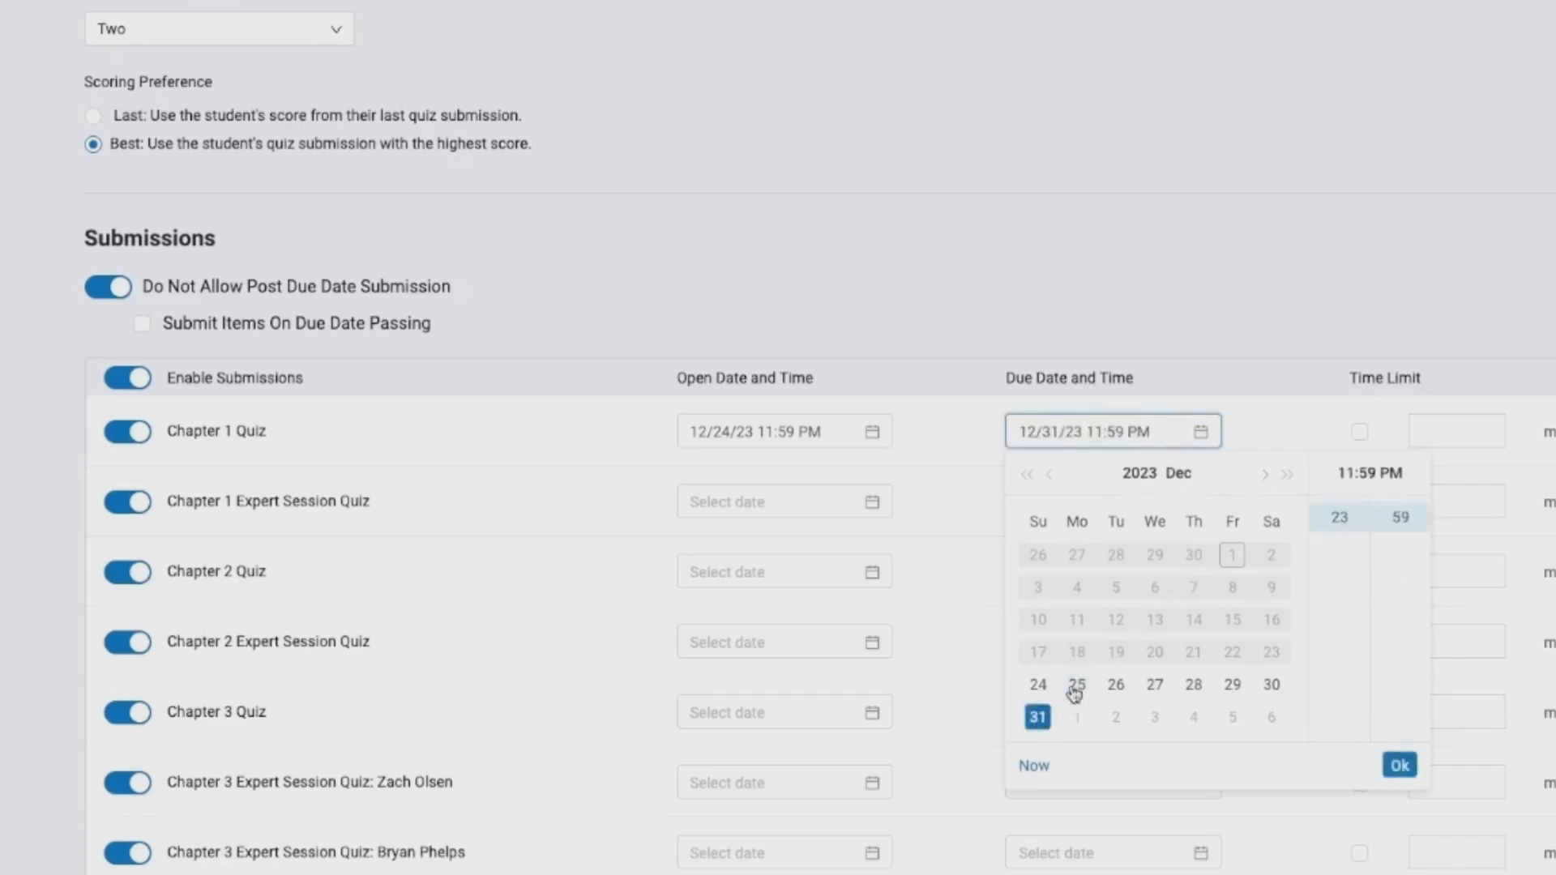
pyautogui.click(1402, 771)
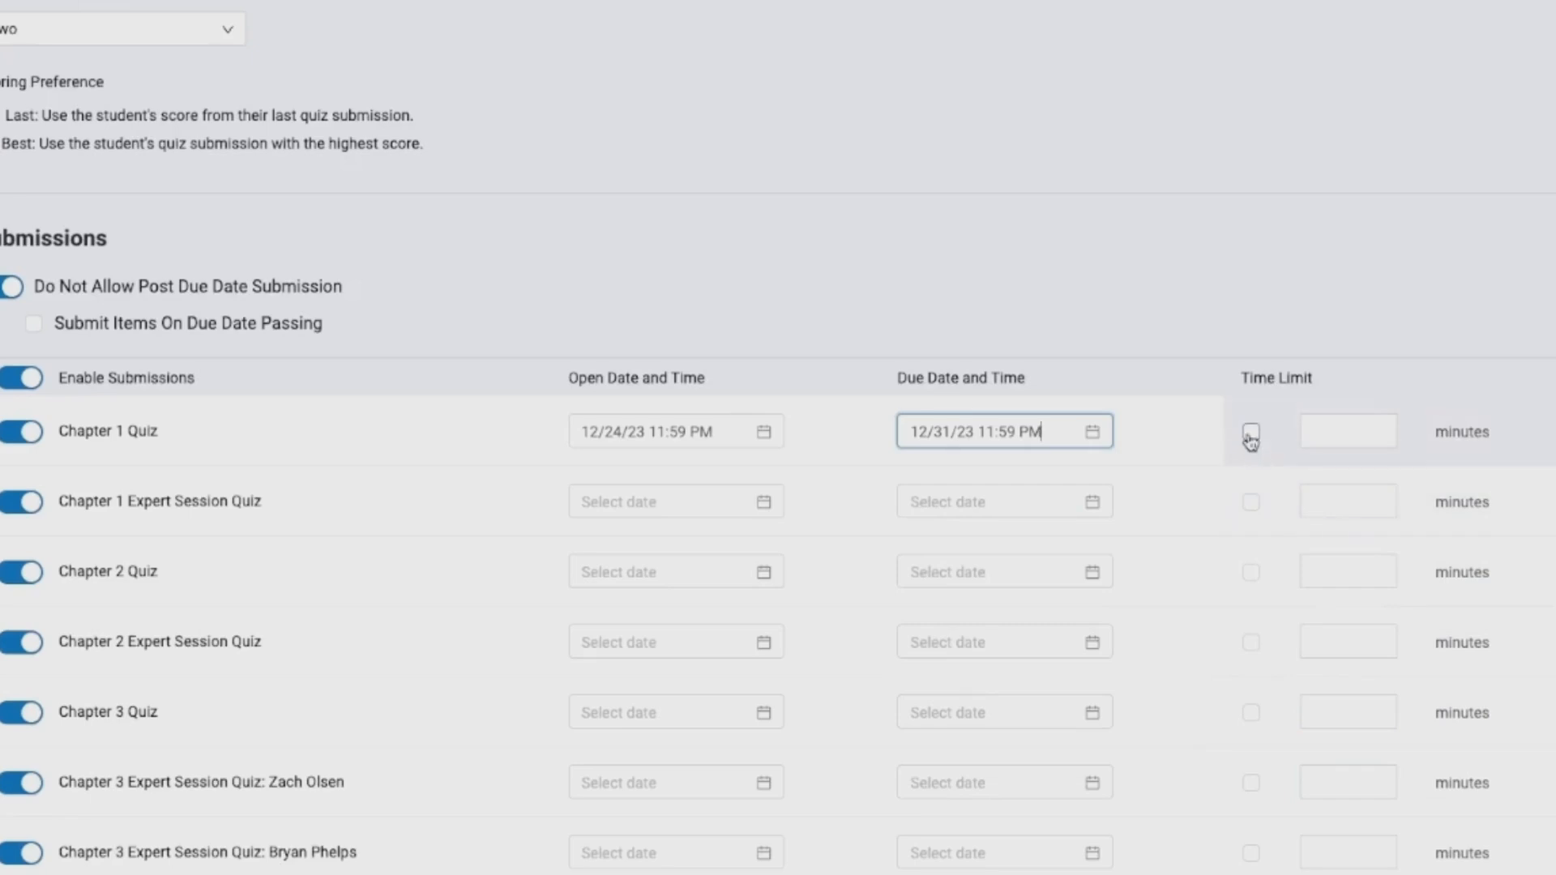
# - Give the Chapter 1 Quiz a time limit of 90 minutes and save all settings
pyautogui.click(1250, 432)
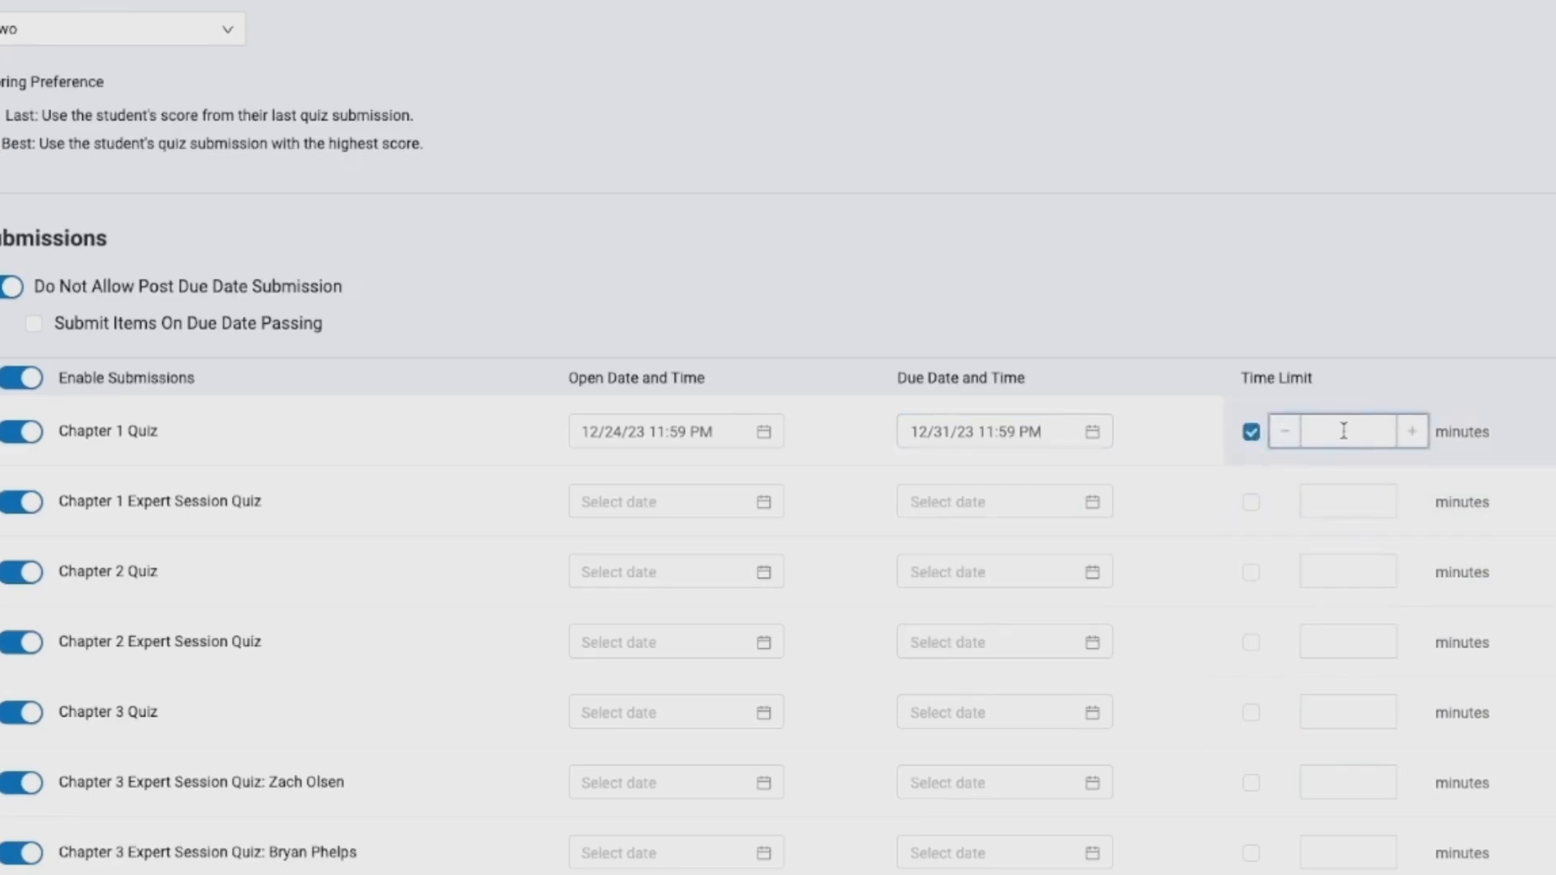
pyautogui.write('90')
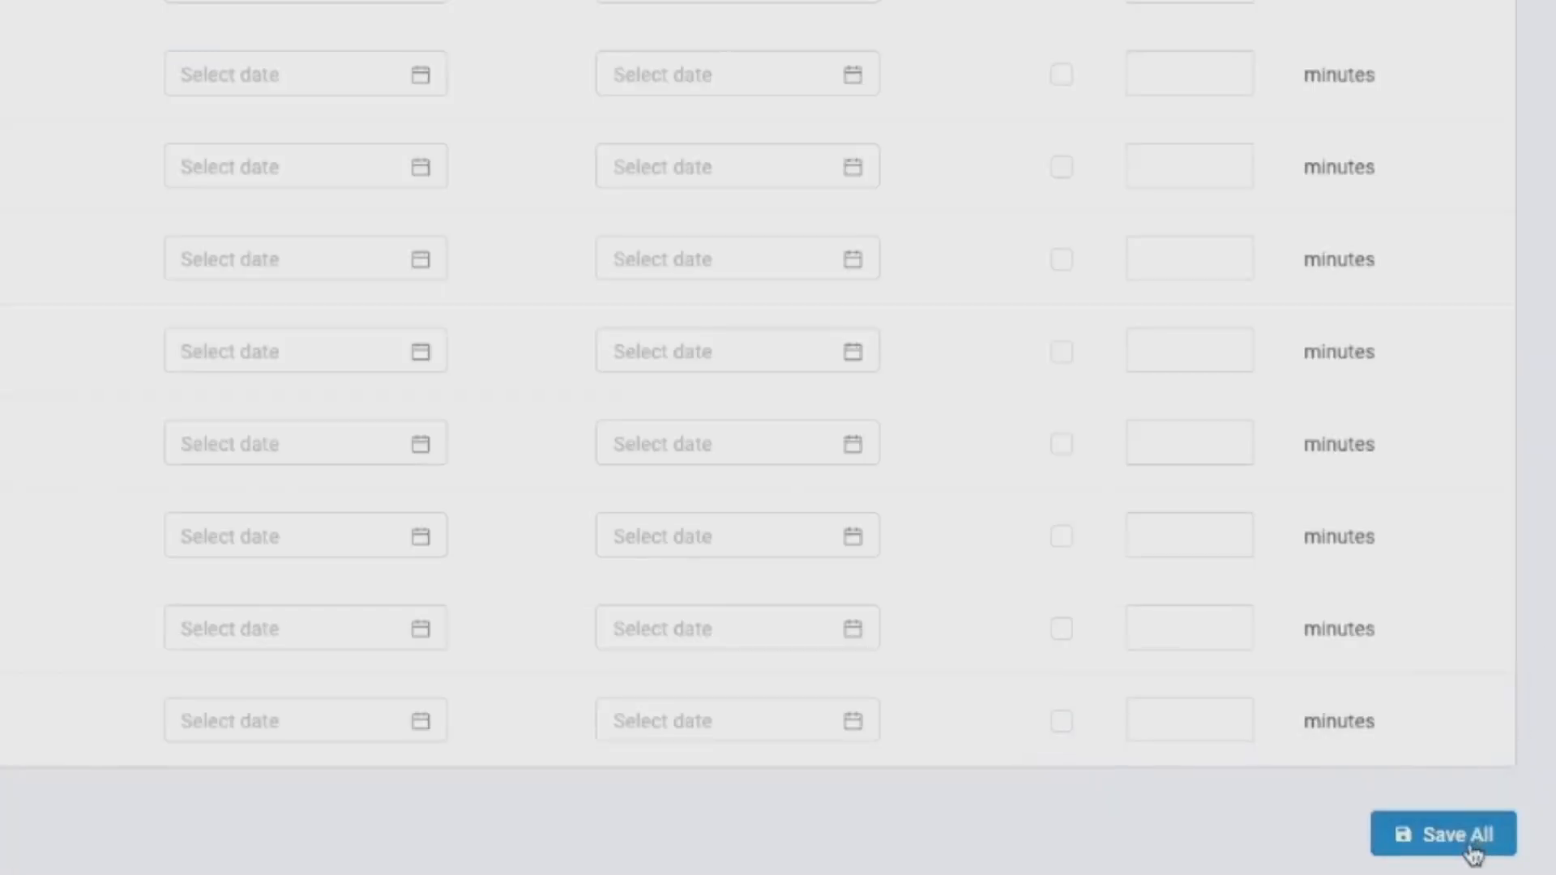
pyautogui.click(1471, 846)
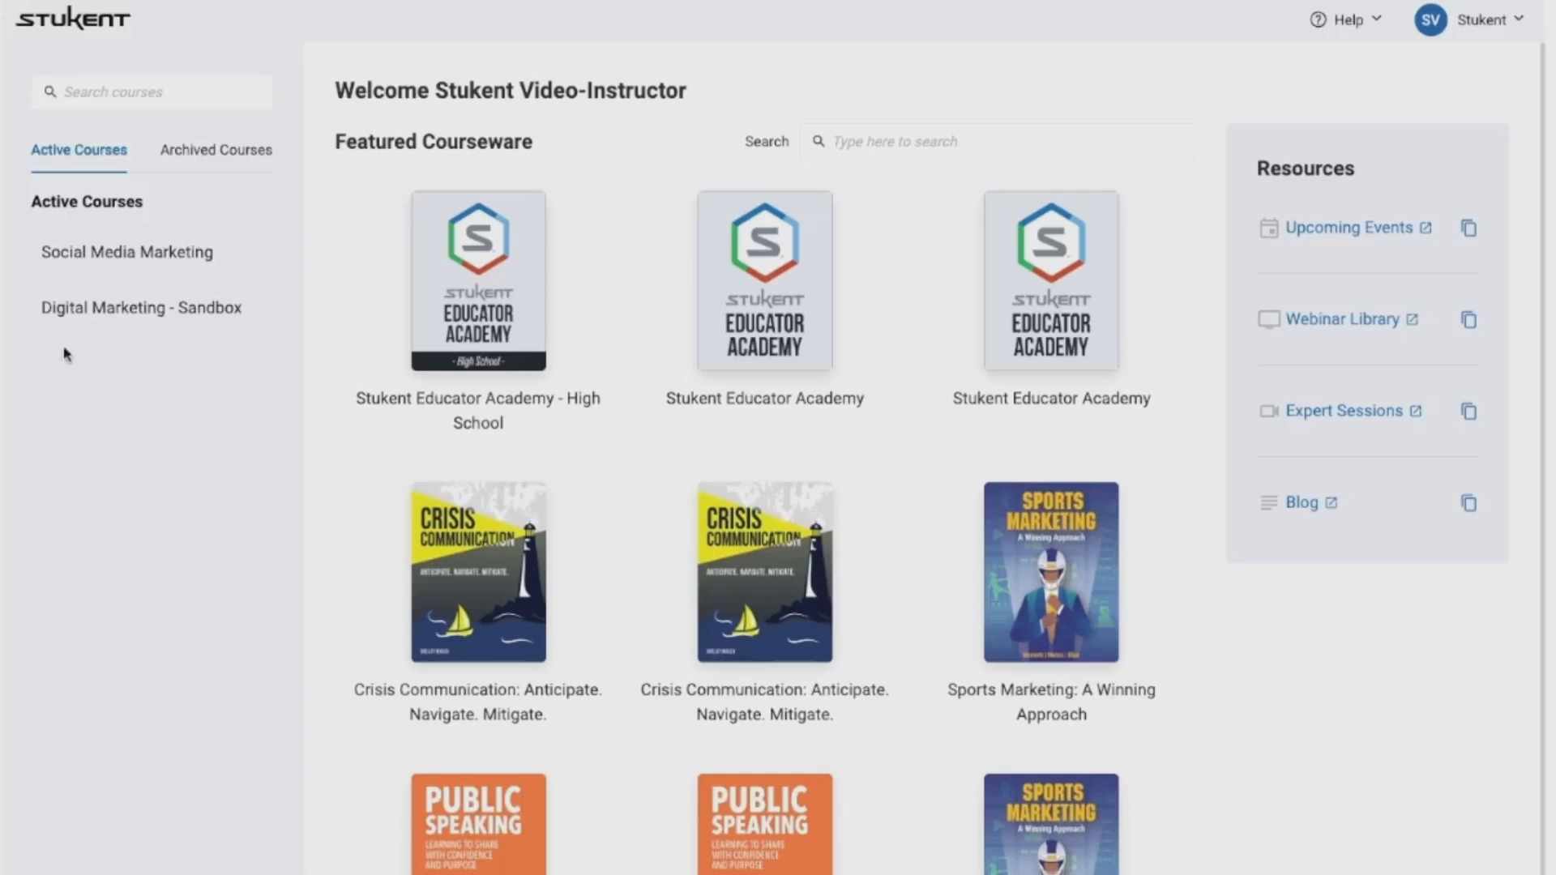
# - Open the admin page of the Digital Marketing Simternship in the Digital Marketing - Sandbox course
pyautogui.click(120, 325)
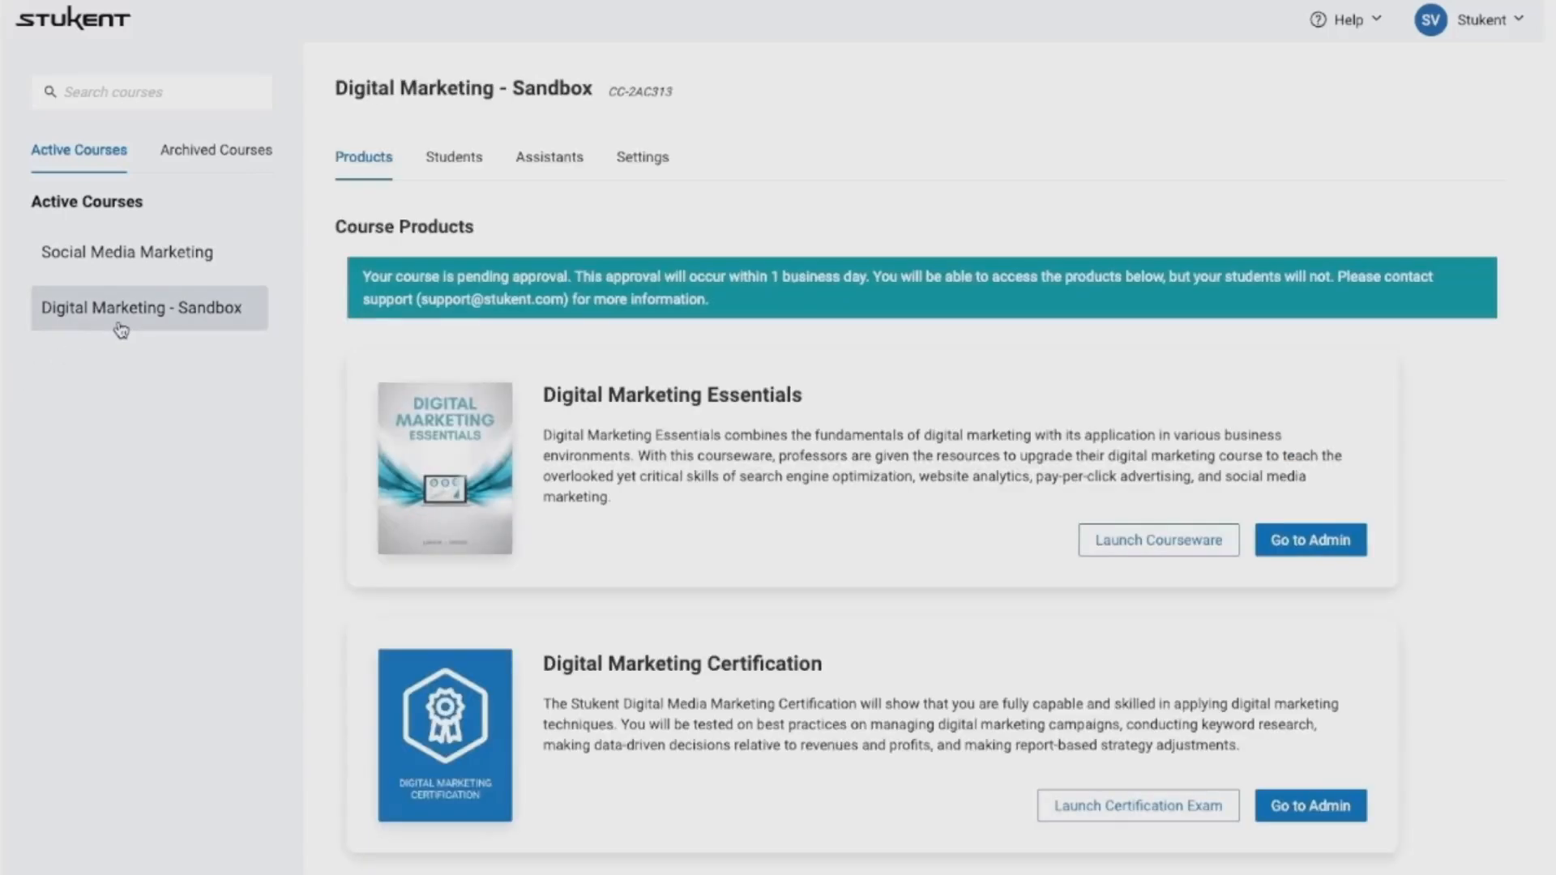
pyautogui.scroll(-4, 215, 316)
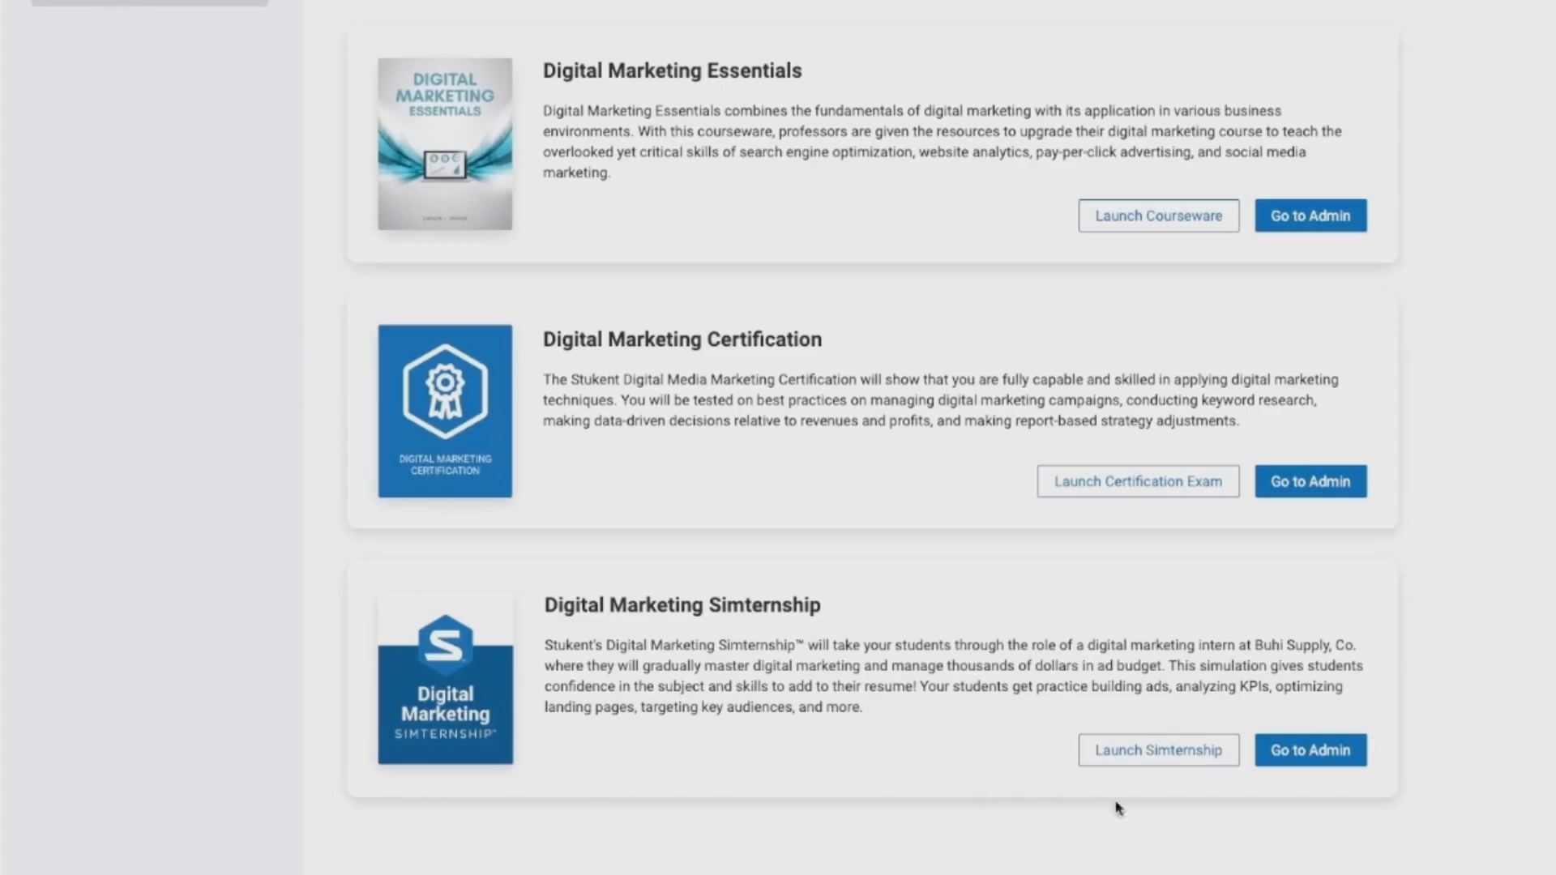
pyautogui.click(1297, 751)
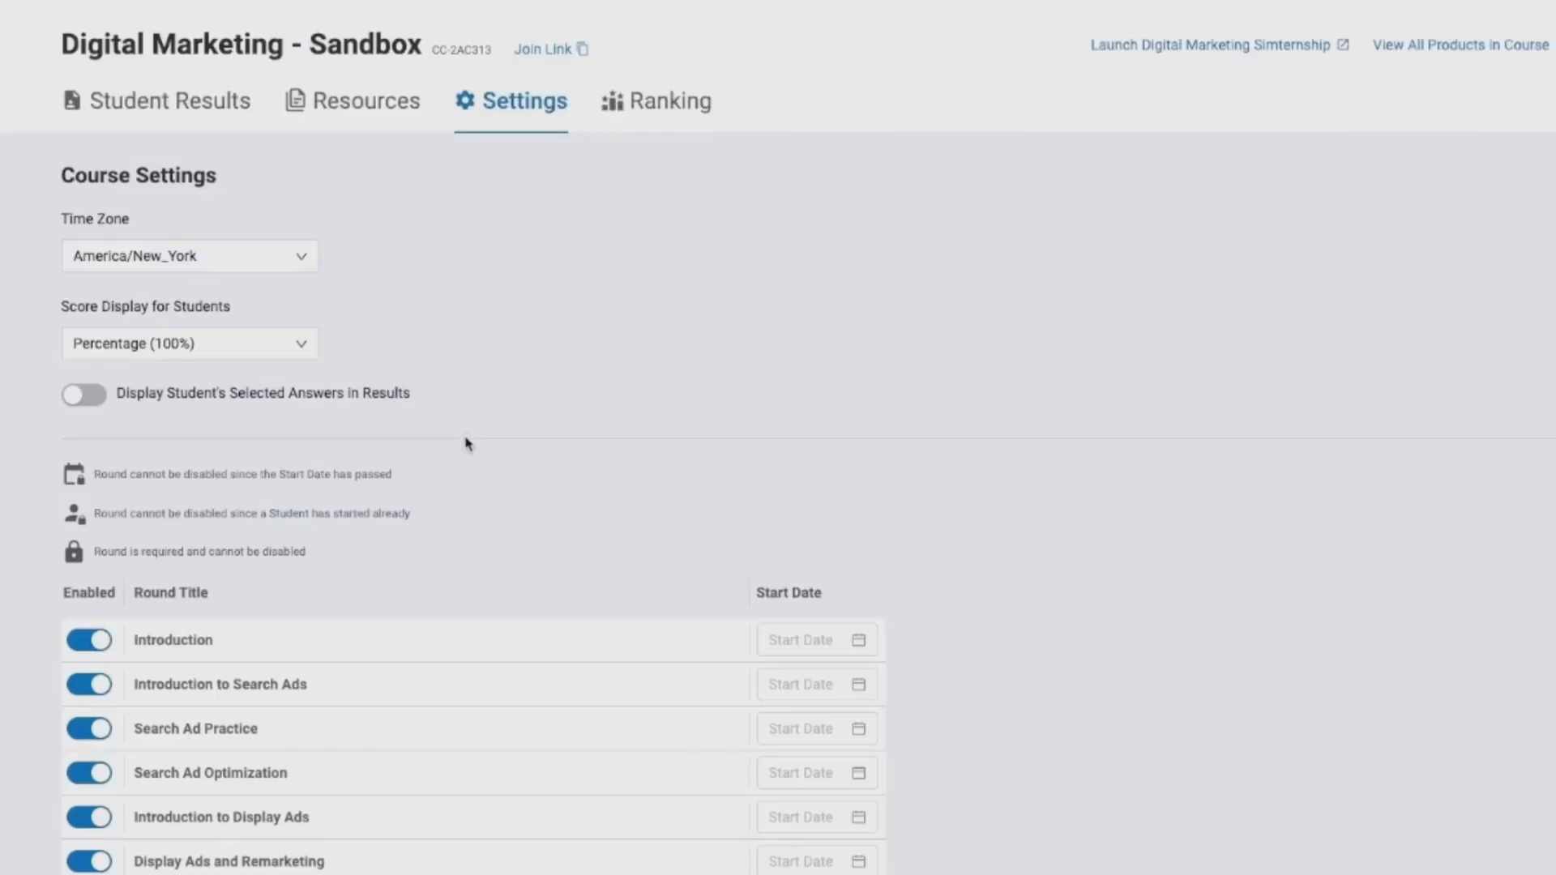
# - Set the Simternship's time zone to America/North_Dakota/Beulah, with percentage scores and students' selected answers displayed in results
pyautogui.click(302, 259)
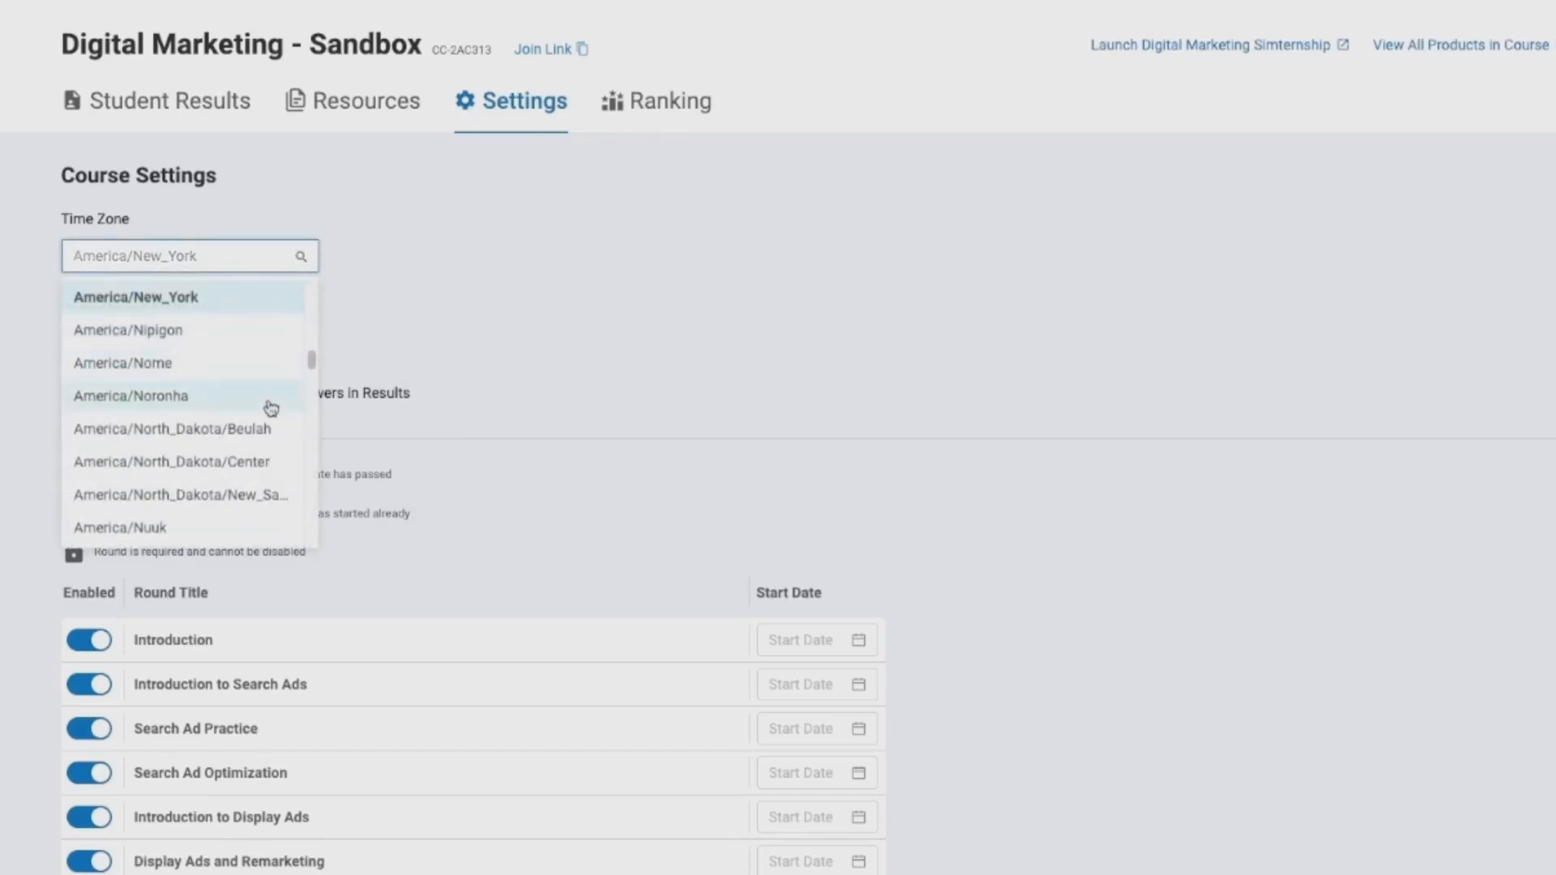
pyautogui.click(266, 431)
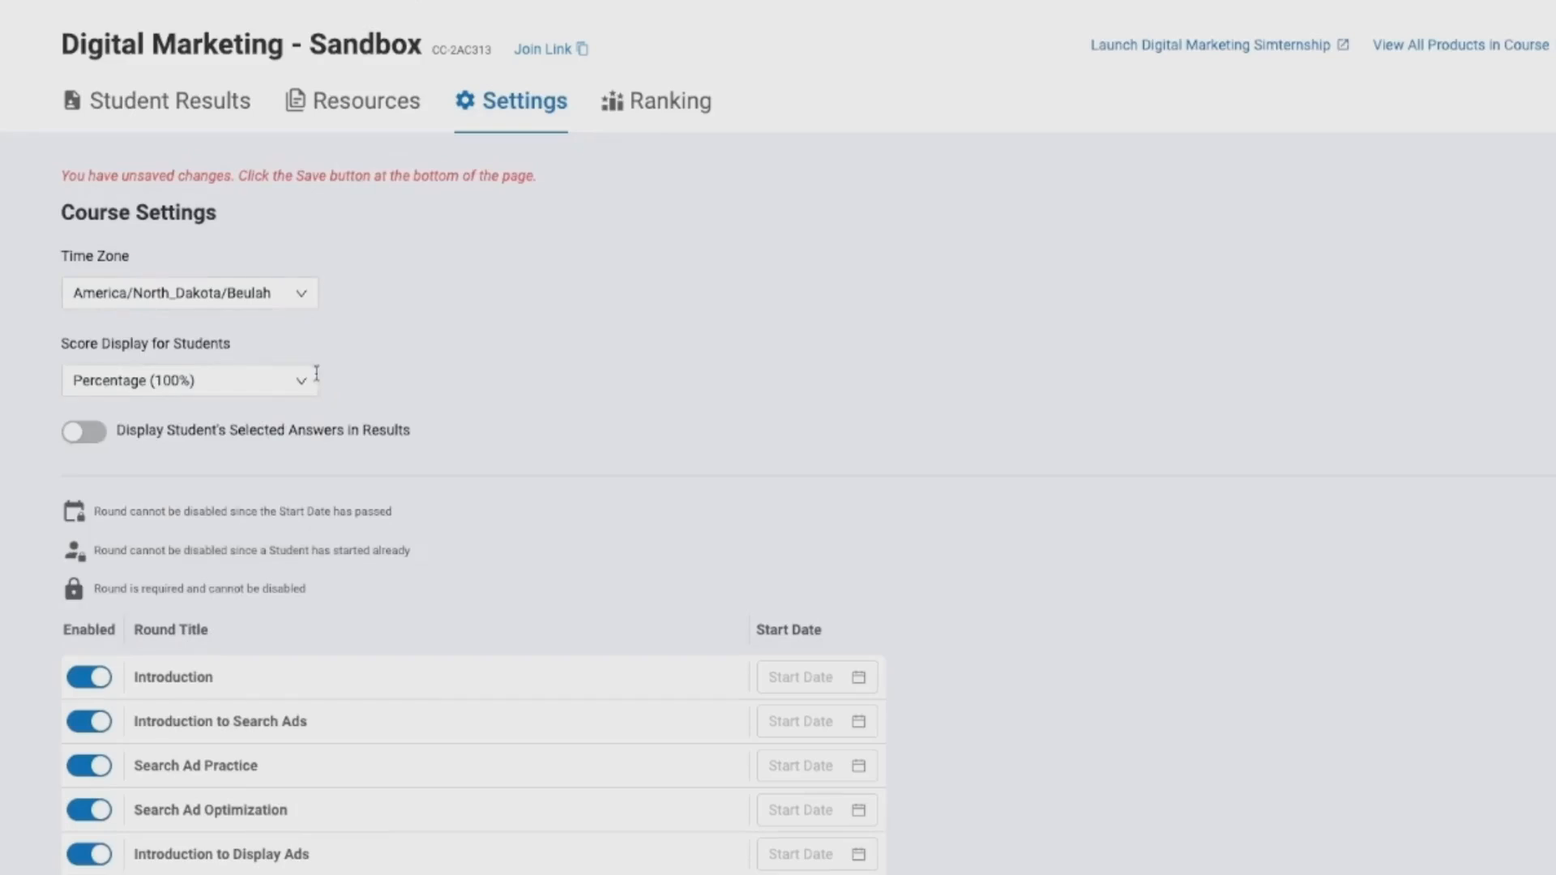
pyautogui.click(312, 377)
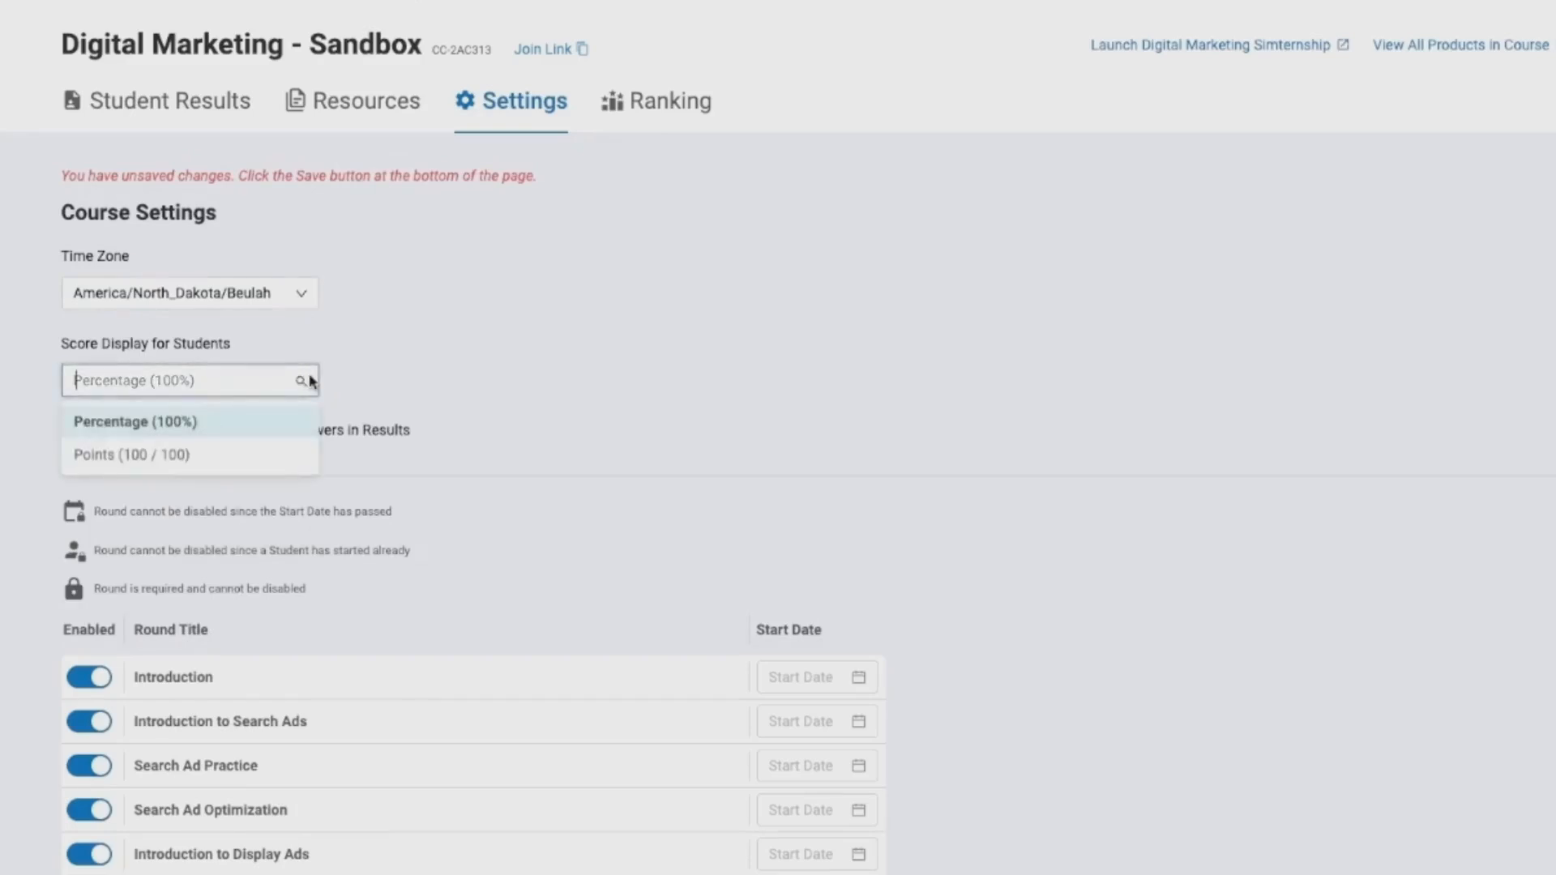
pyautogui.click(294, 426)
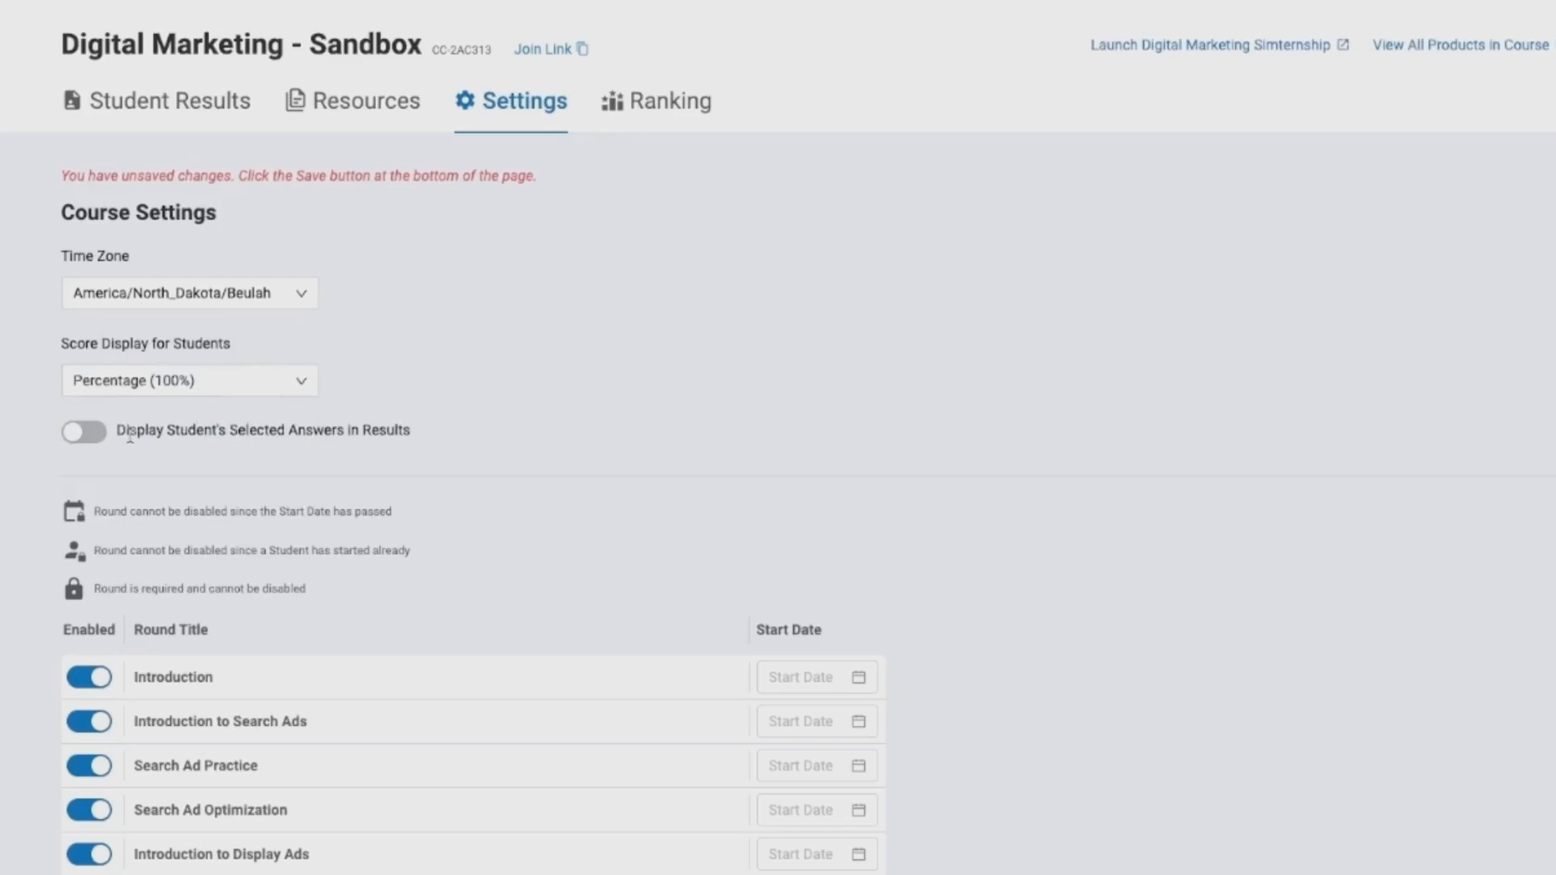
pyautogui.click(103, 446)
# - Set start dates of 2023-12-04, 2023-12-11, 2023-12-18 and 2023-12-25 for the first four rounds, Introduction through Search Ad Optimization
pyautogui.scroll(-5, 302, 542)
pyautogui.click(746, 367)
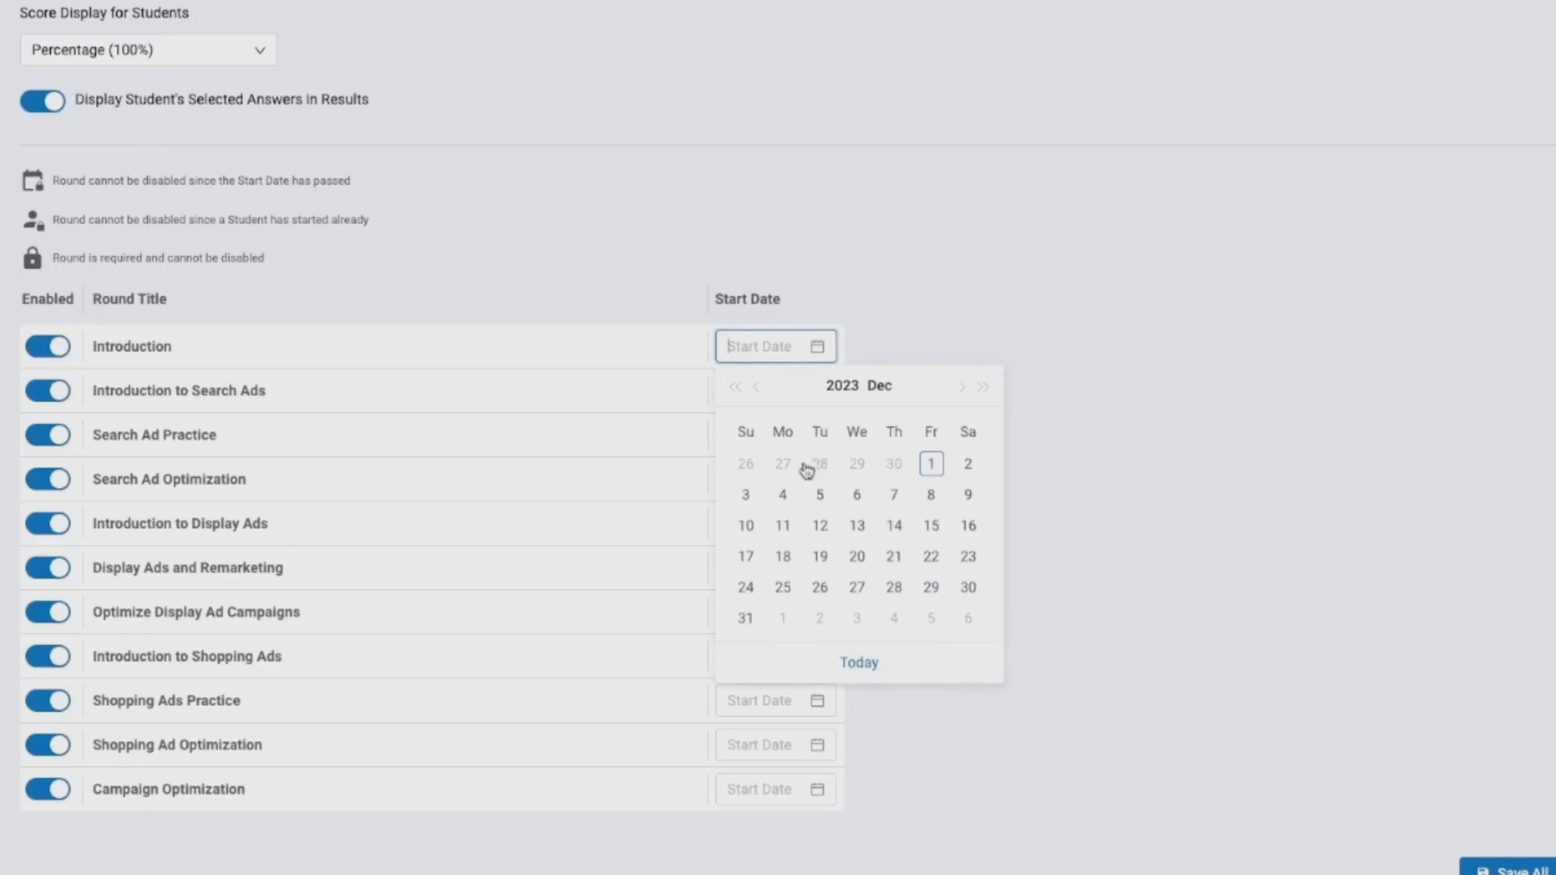
pyautogui.click(780, 496)
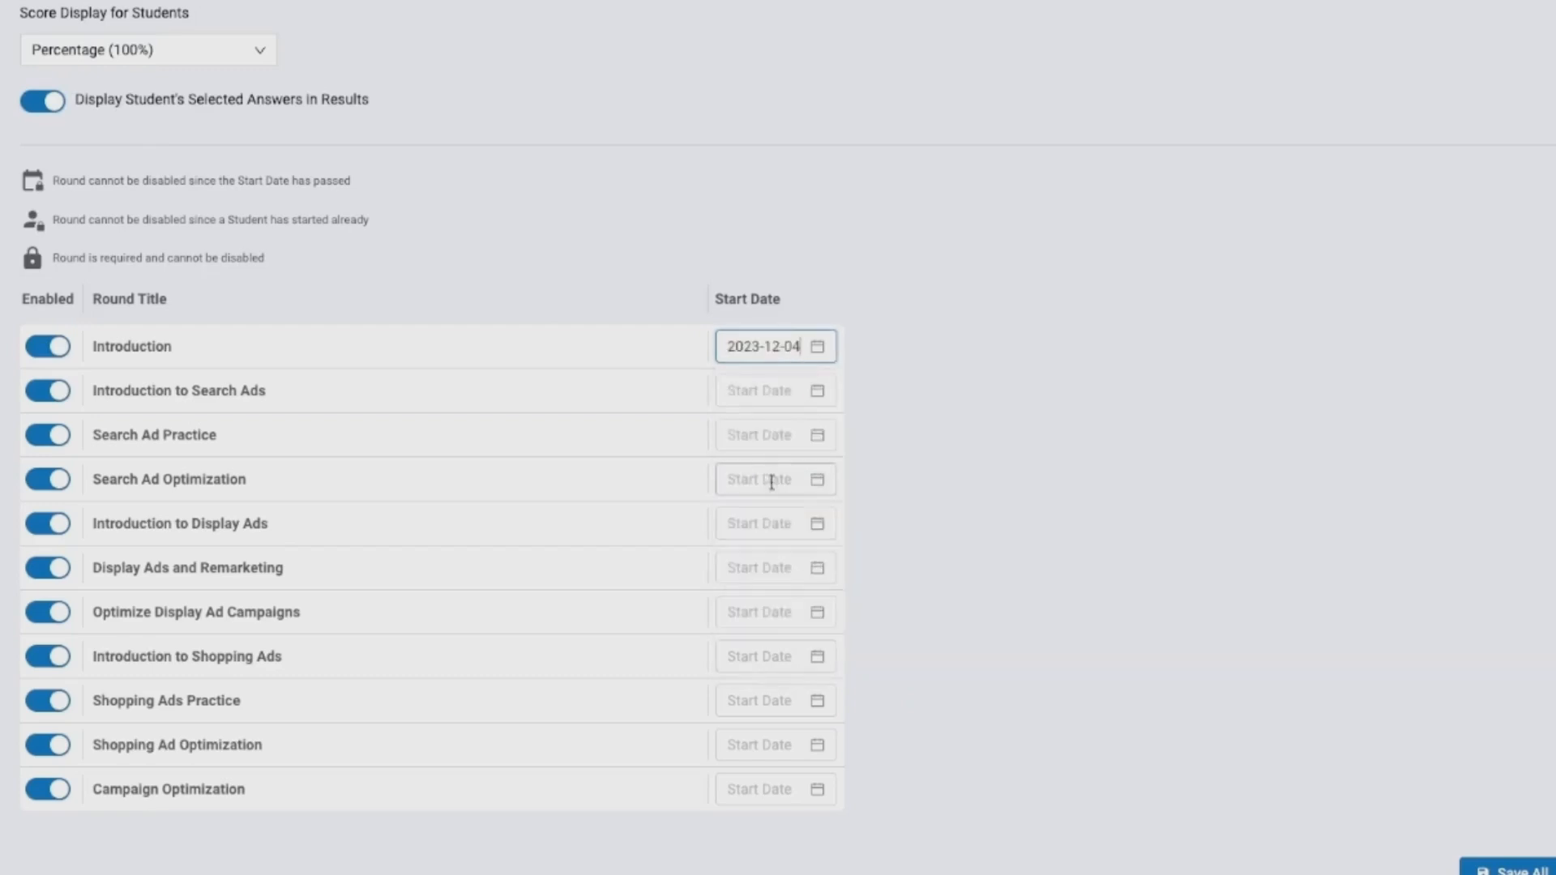
pyautogui.click(768, 395)
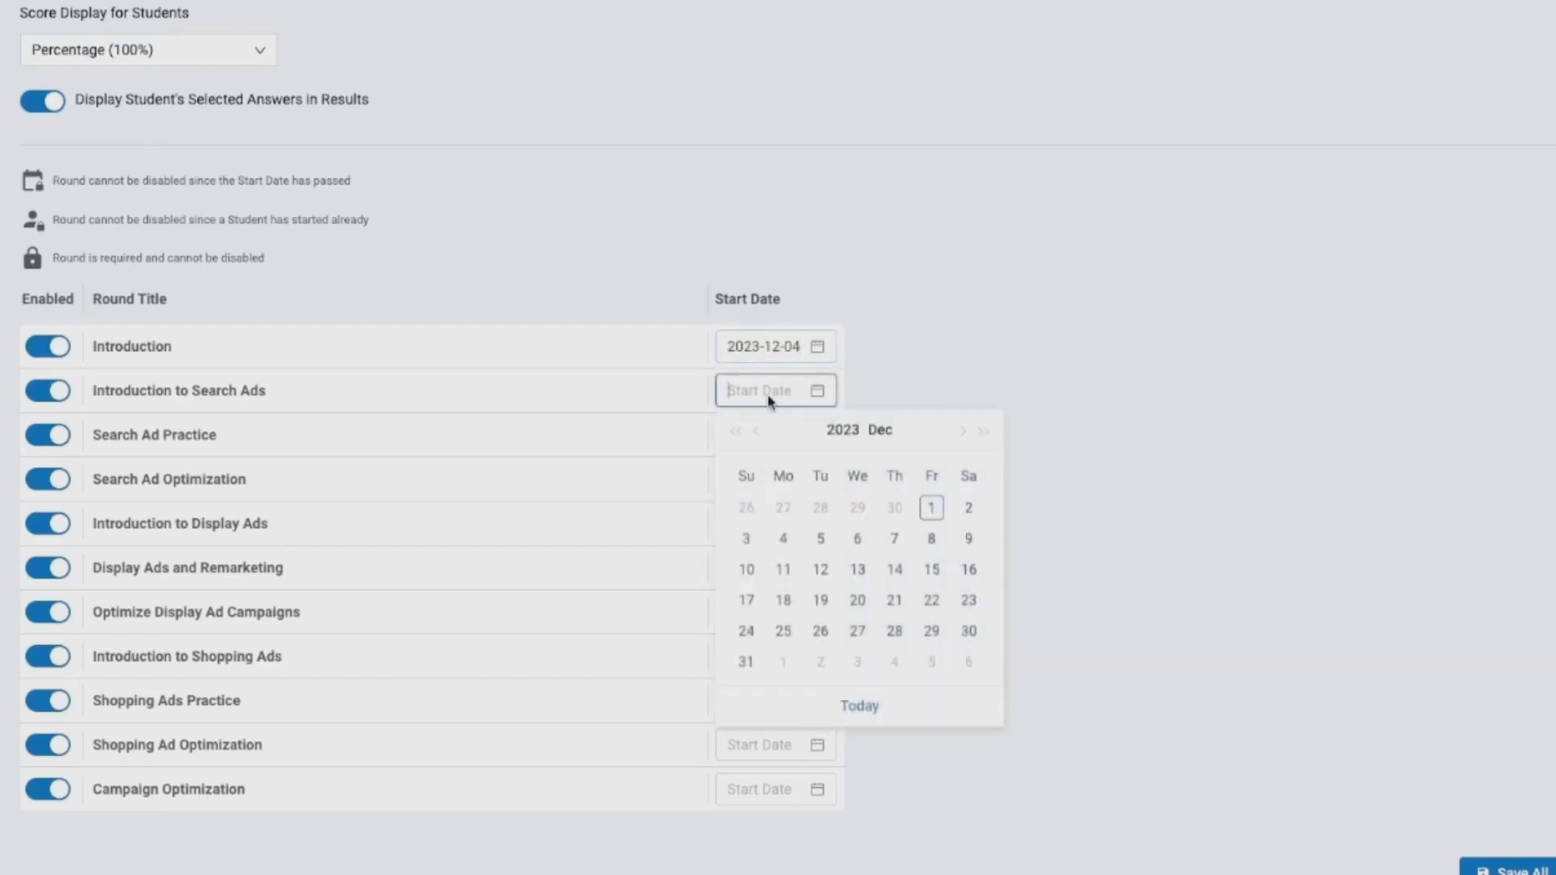
pyautogui.click(783, 569)
pyautogui.click(770, 438)
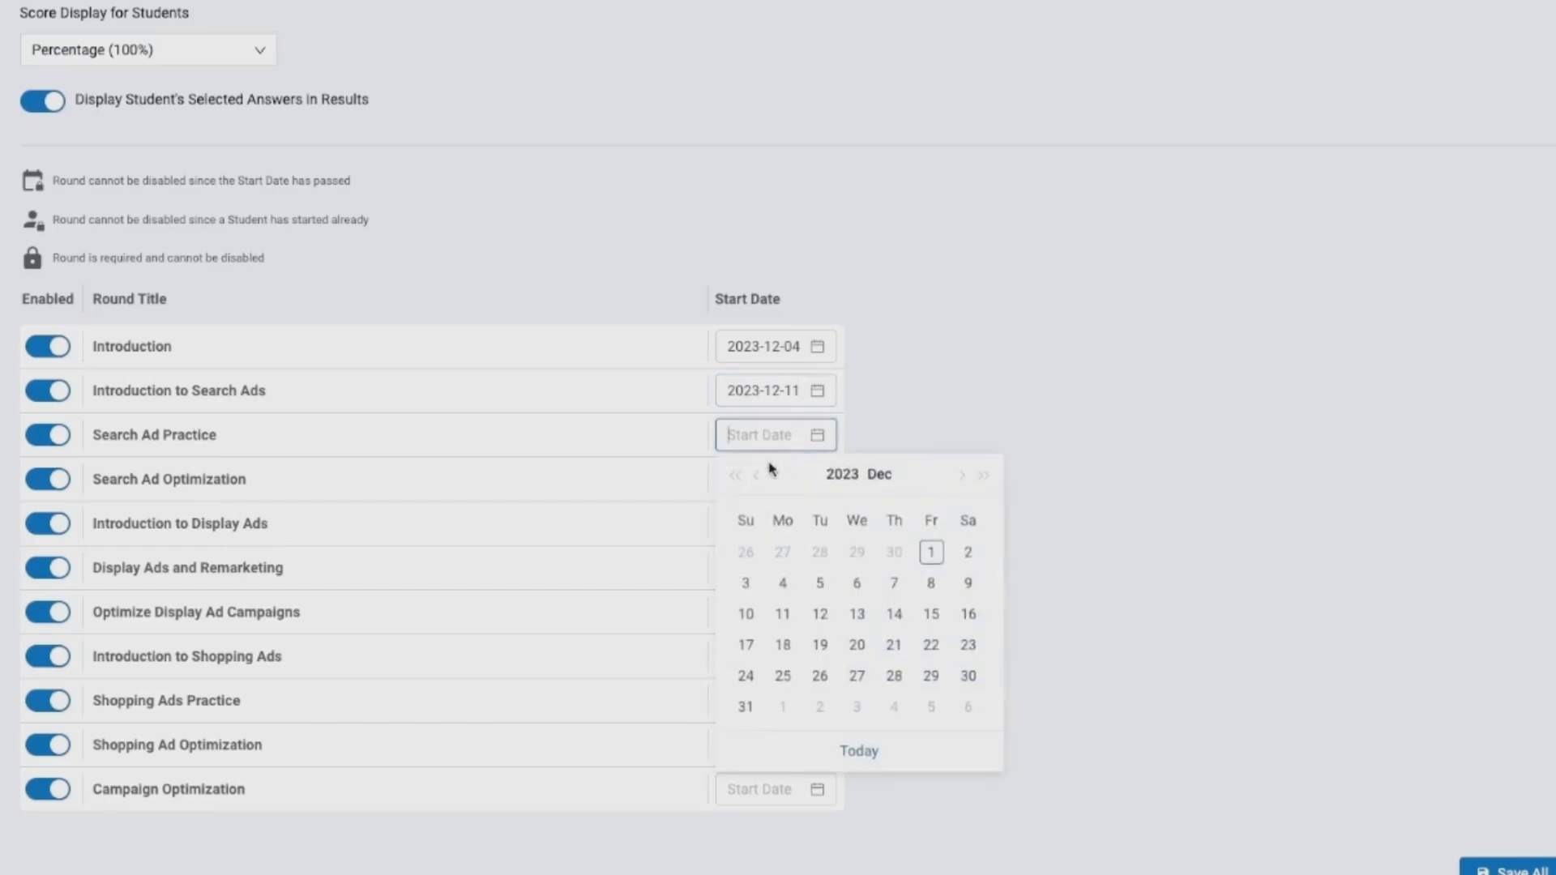
pyautogui.click(784, 645)
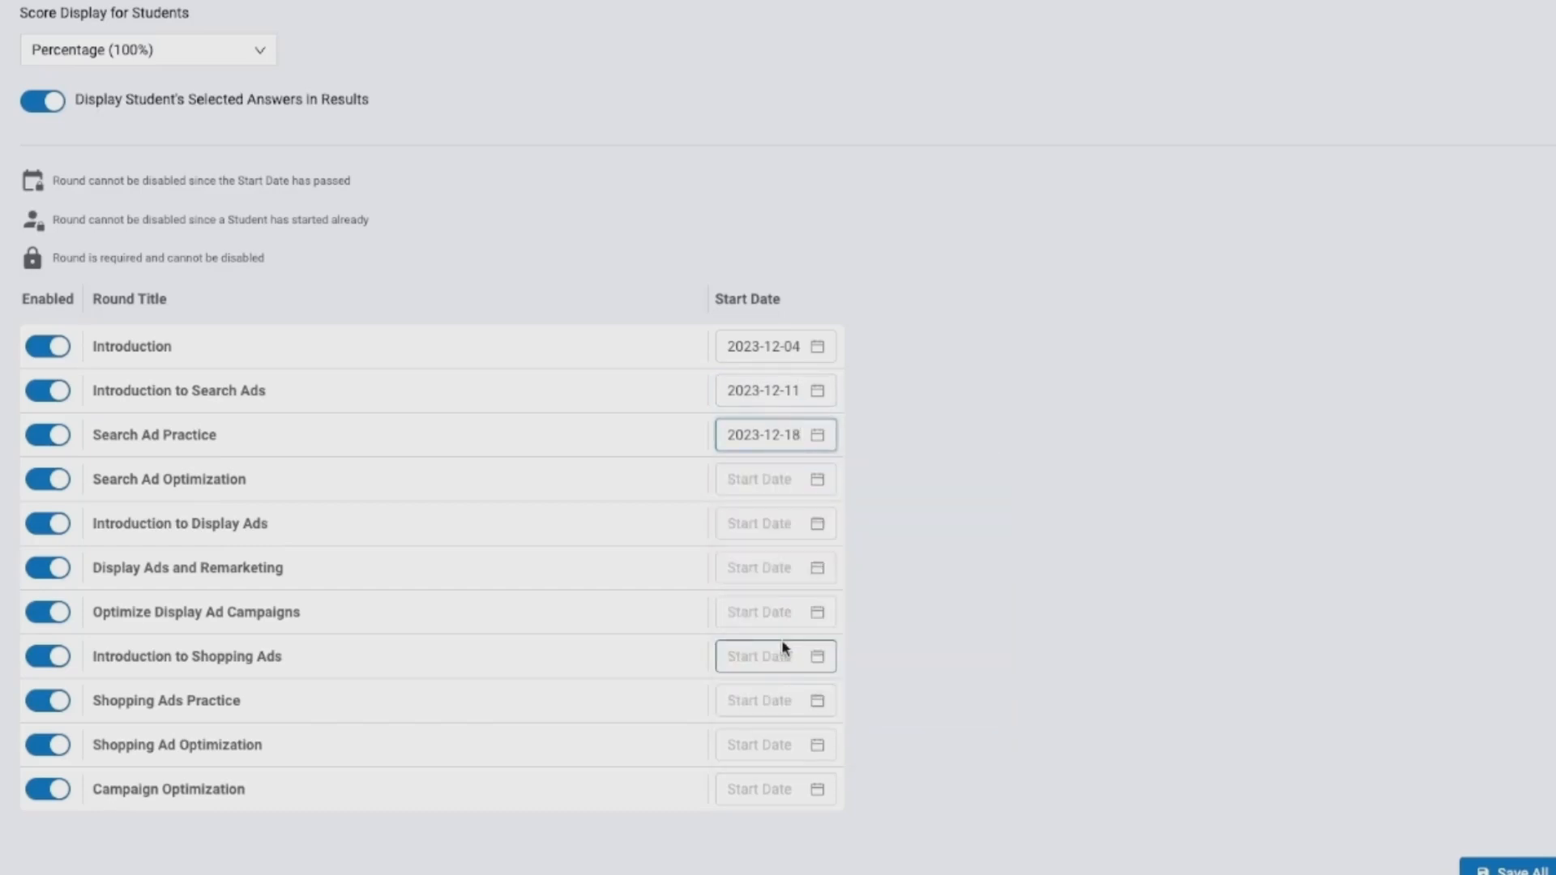
pyautogui.click(766, 496)
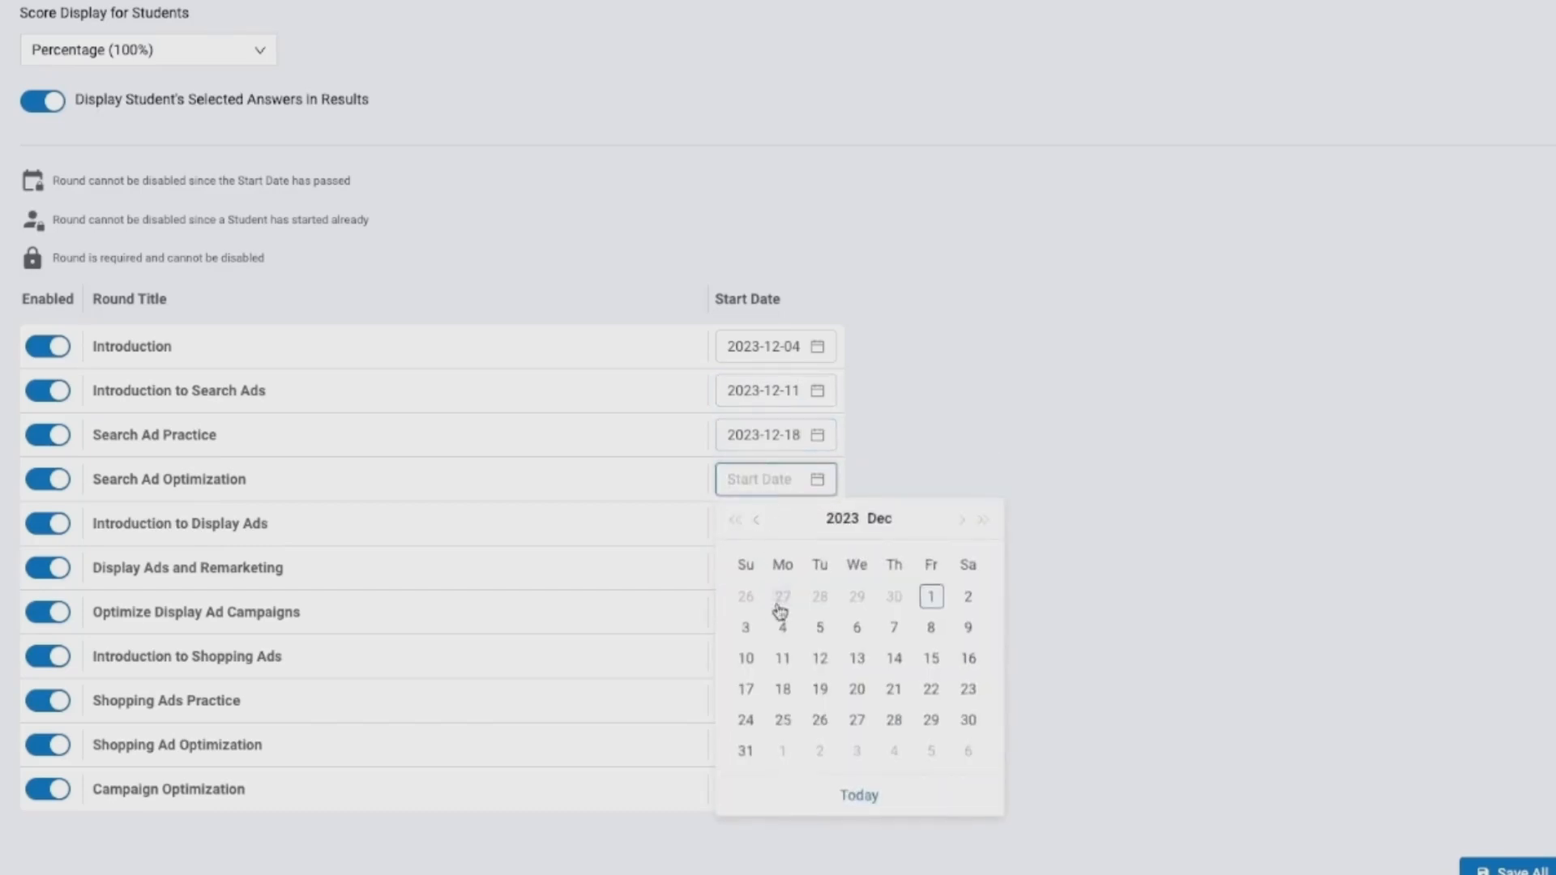
pyautogui.click(785, 722)
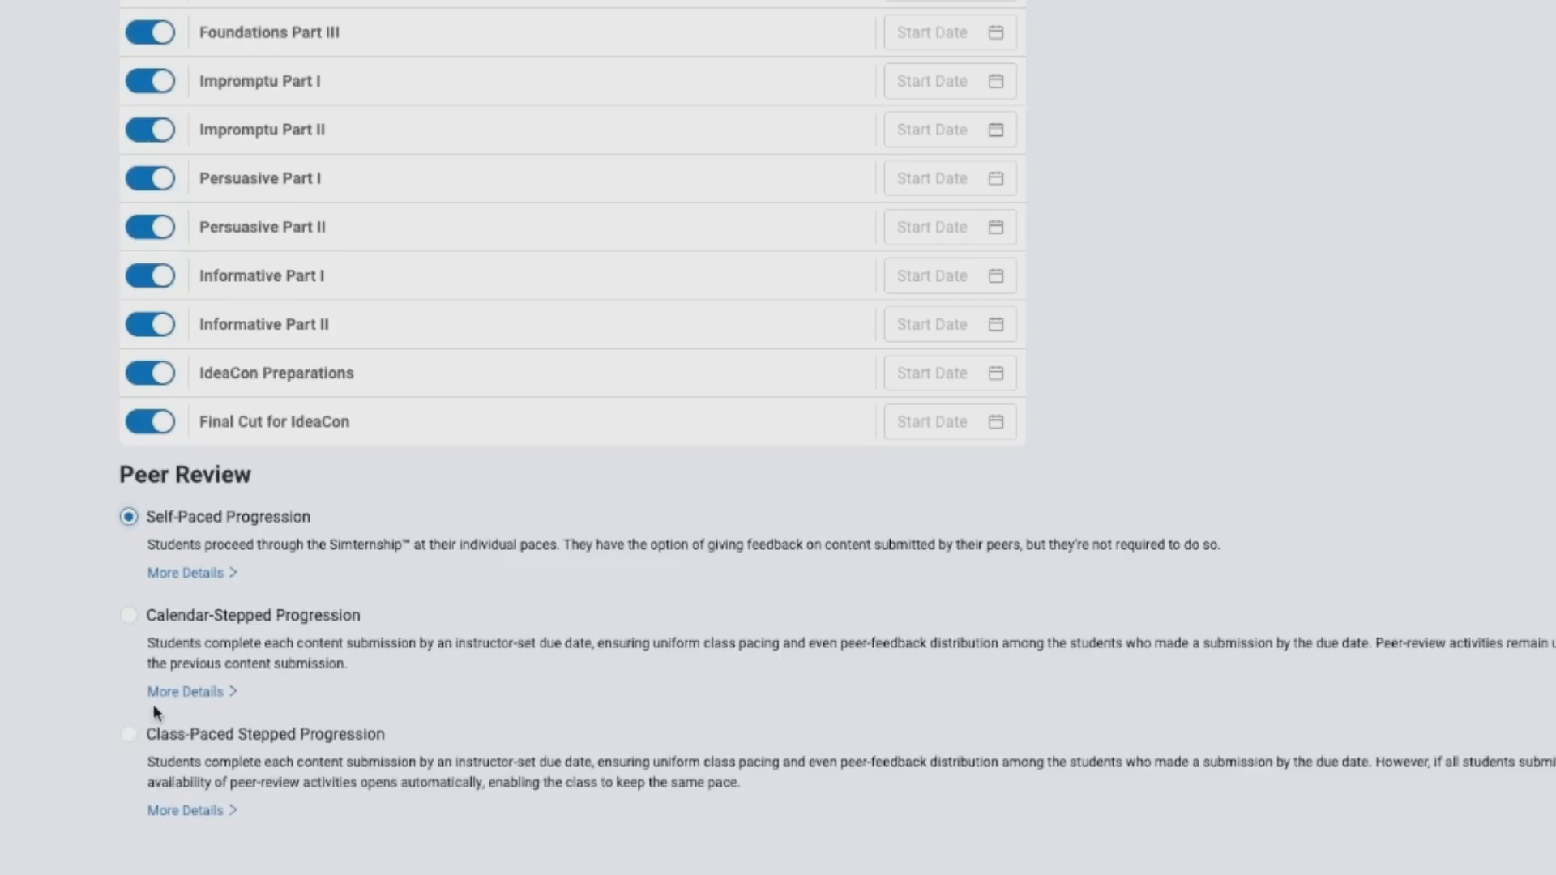
# - Check the details of Calendar-Stepped Progression, and choose Class-Paced Stepped Progression for peer review
pyautogui.click(172, 694)
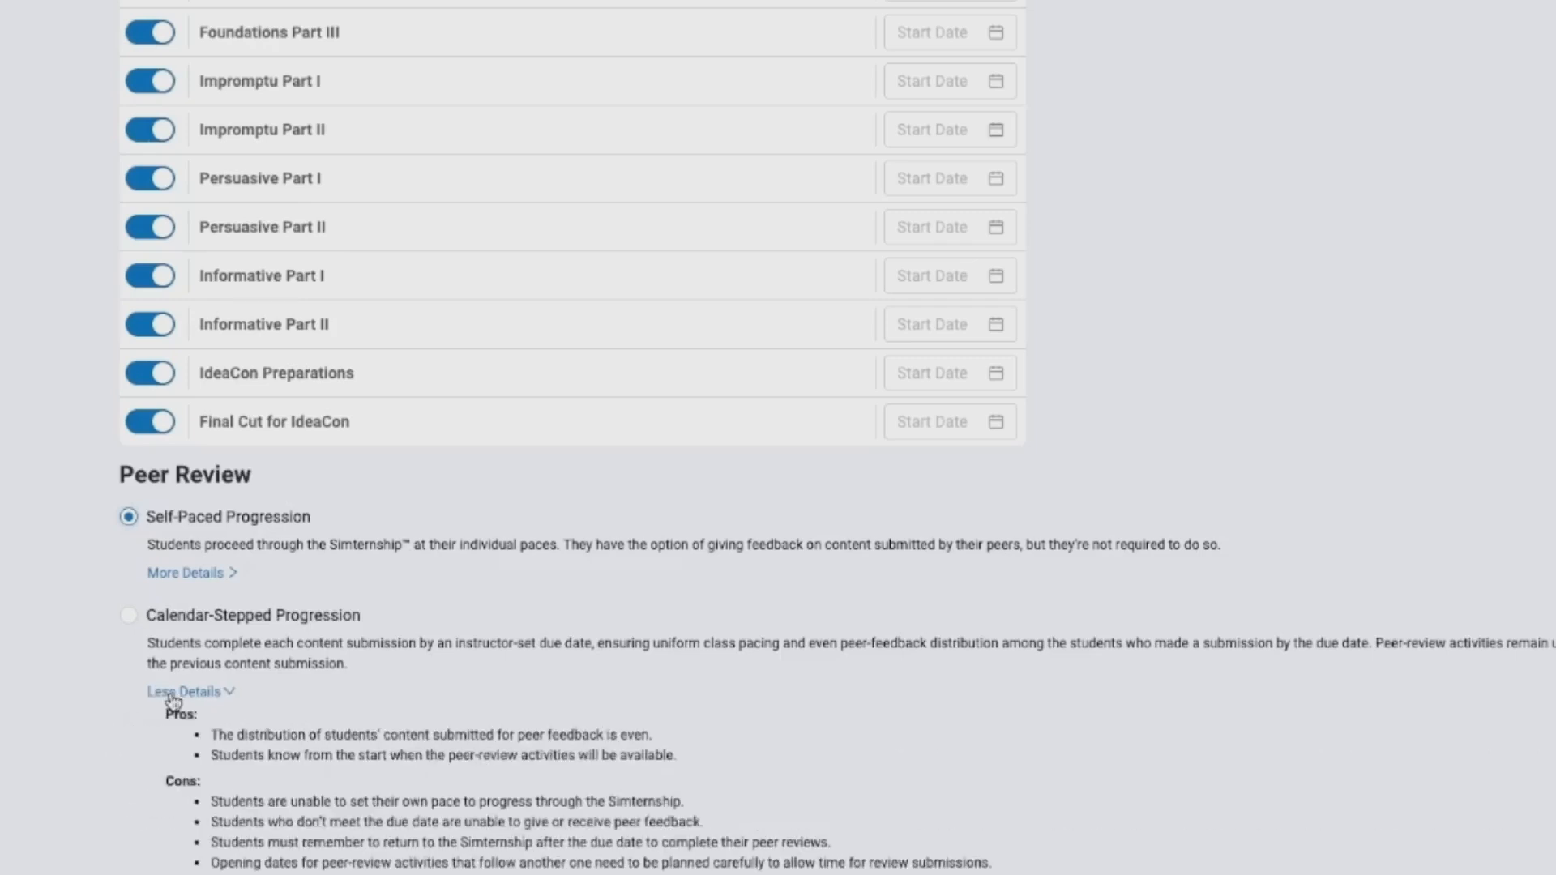
pyautogui.click(173, 693)
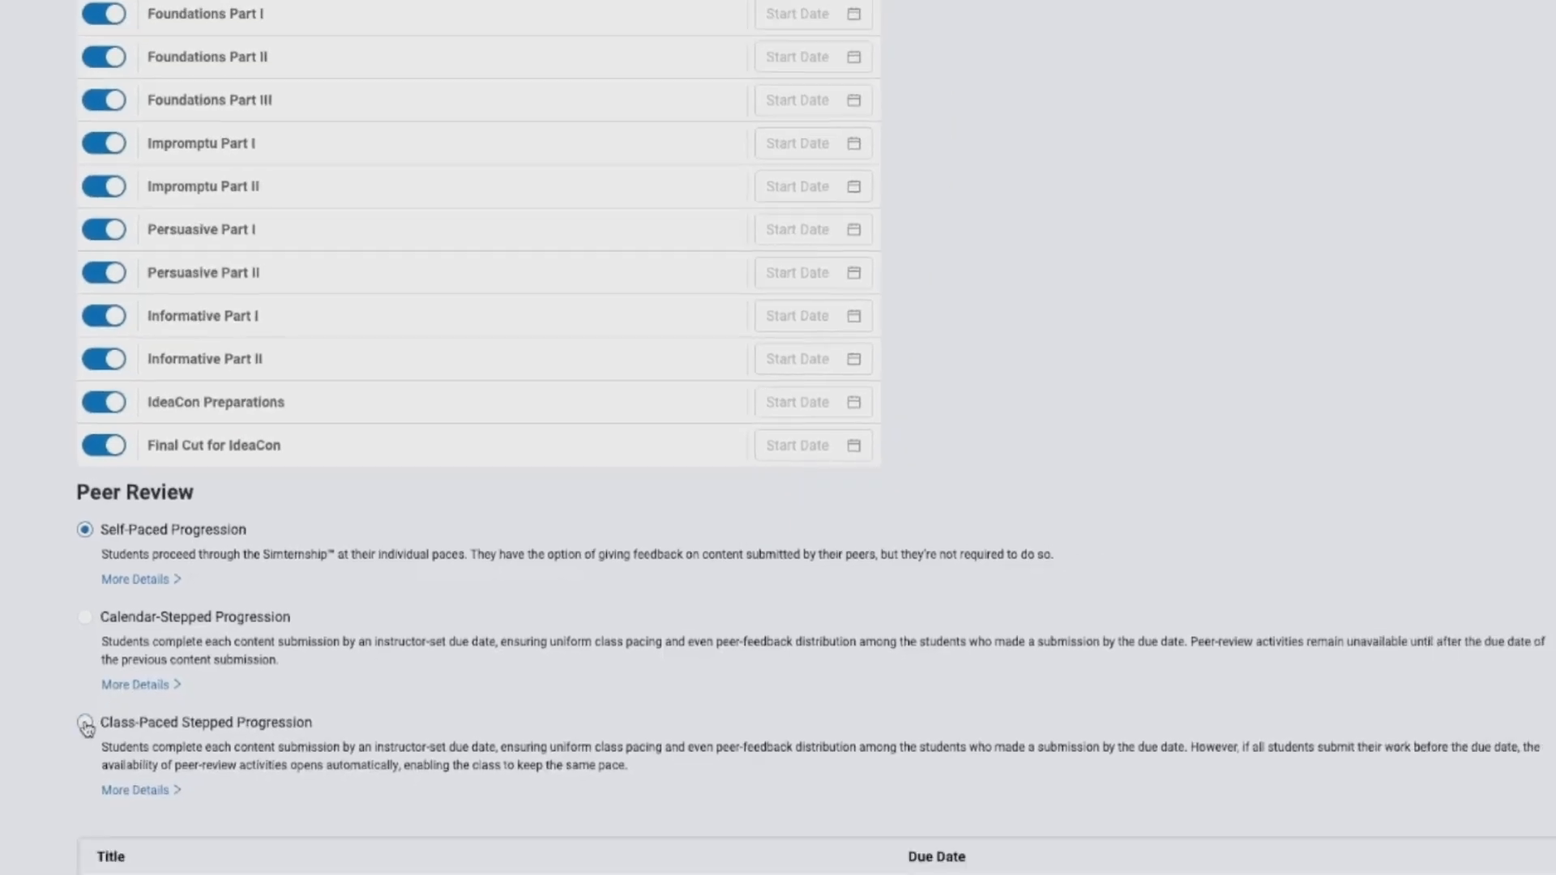
pyautogui.click(85, 723)
pyautogui.scroll(-5, 85, 727)
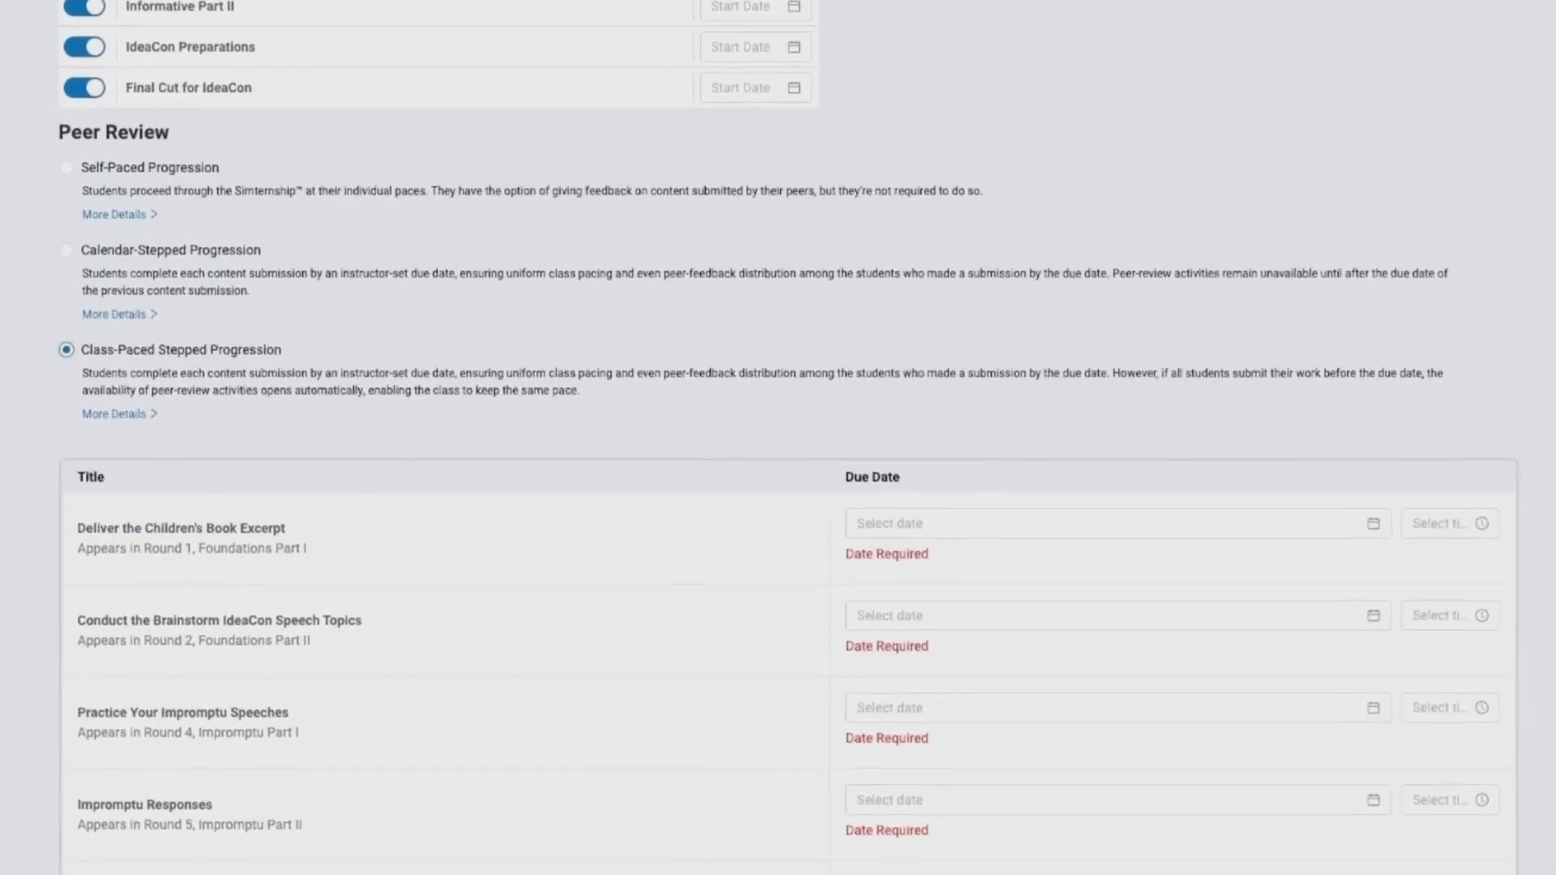
# - Set the Deliver the Children's Book Excerpt due date to December 25, 2023, and open the due date of Conduct the Brainstorm IdeaCon Speech Topics
pyautogui.scroll(-2, 180, 677)
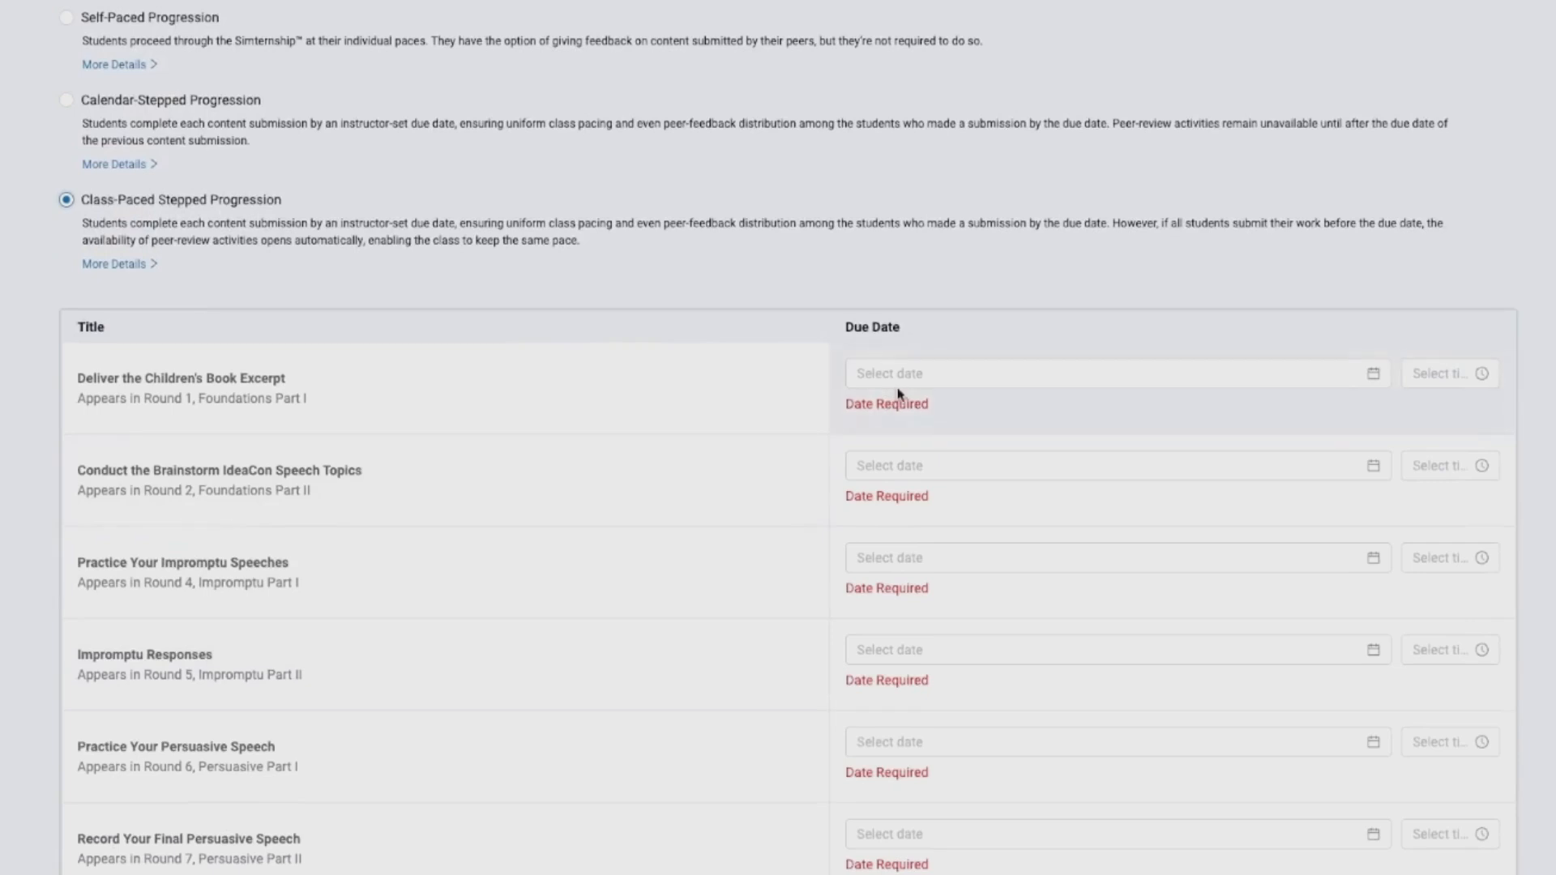
pyautogui.click(898, 385)
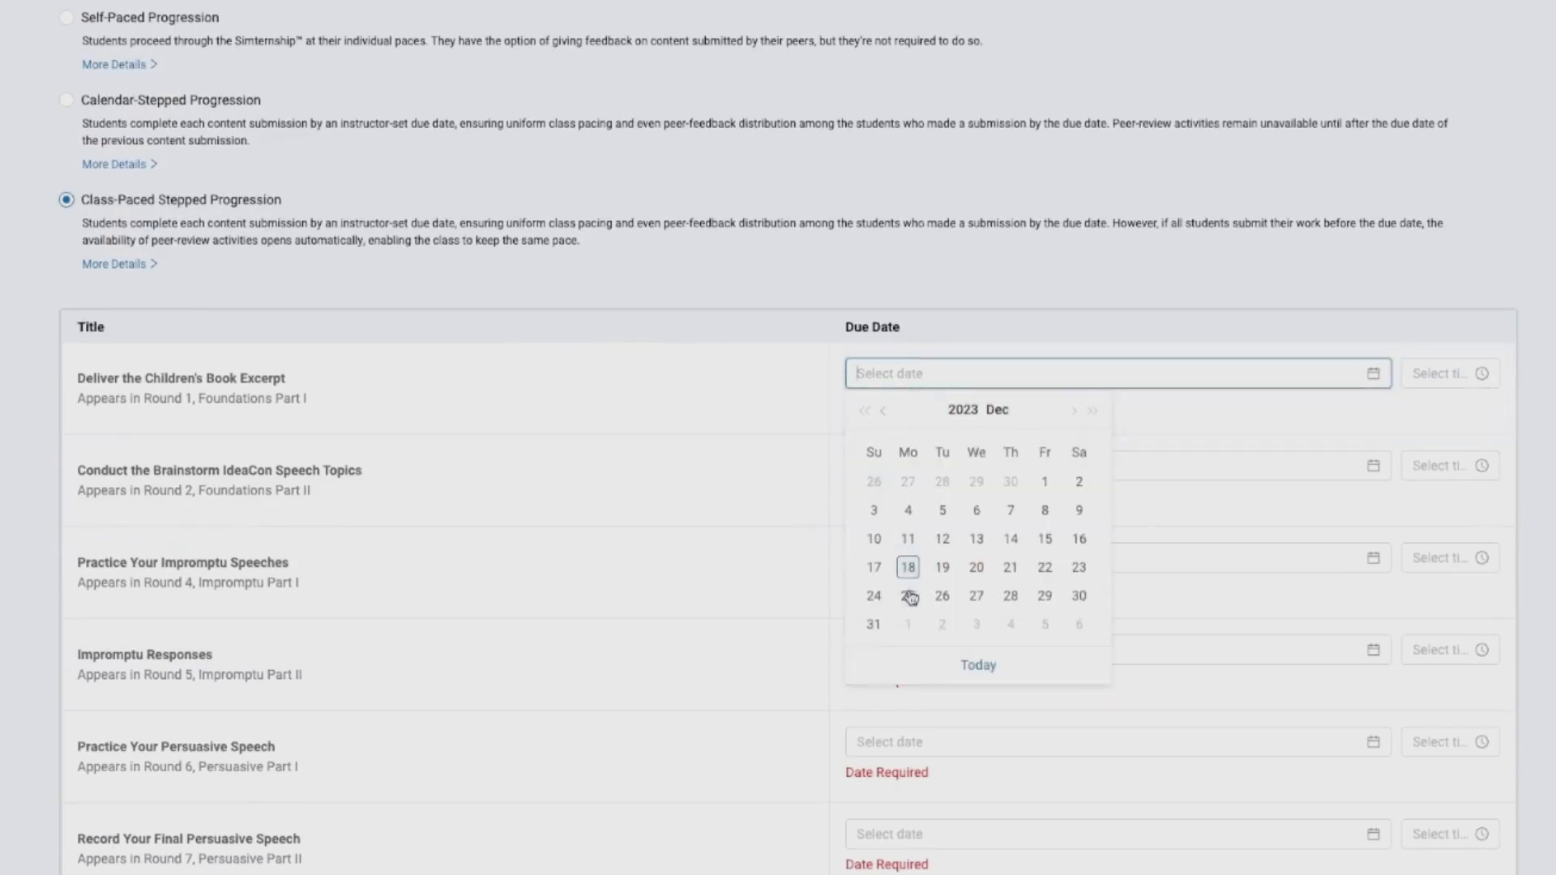
pyautogui.click(909, 595)
pyautogui.click(872, 461)
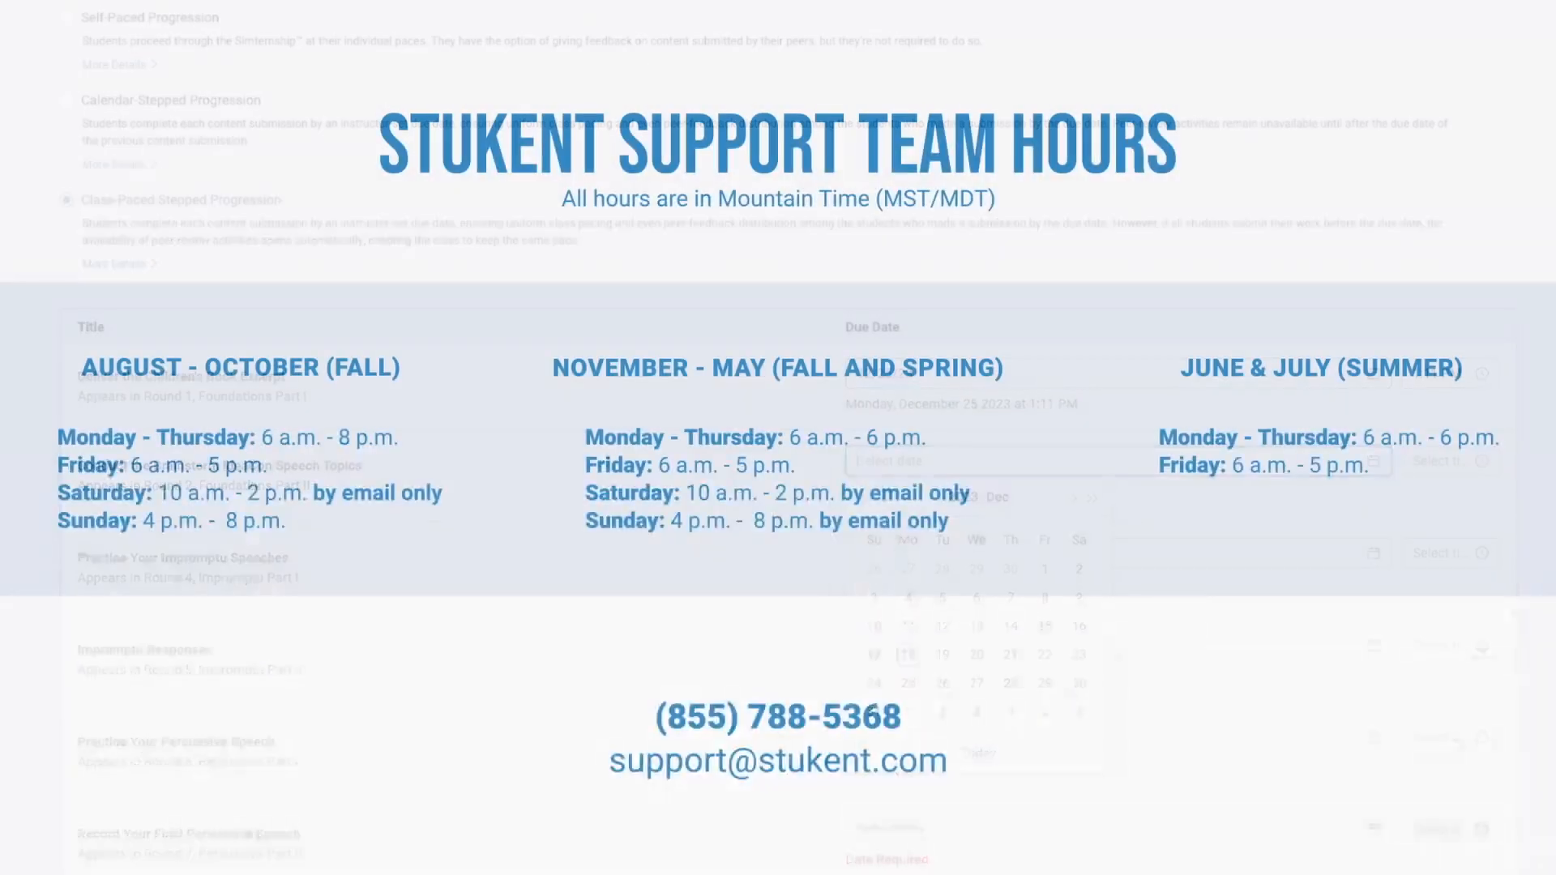